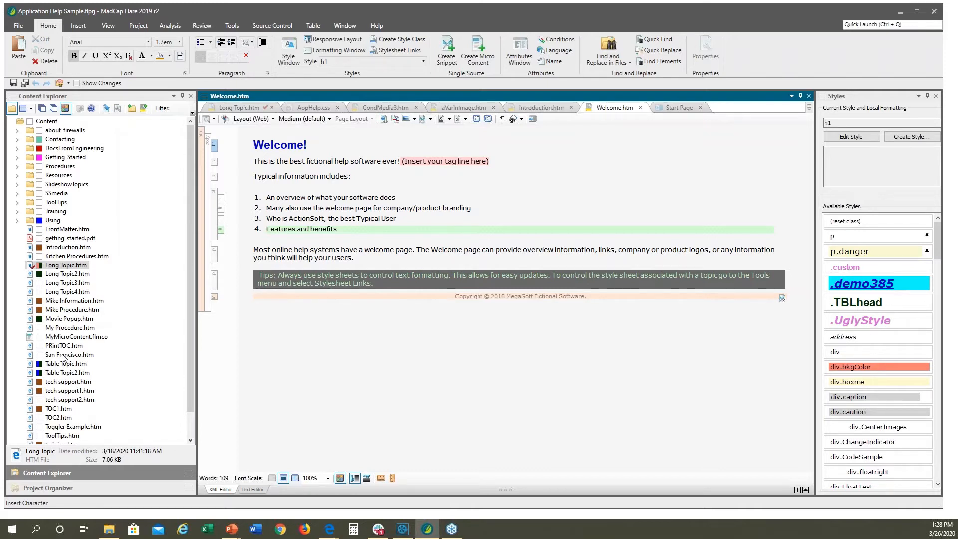
Open the Primary condition tag set from the project's Conditional Text folder for editing.
{"action": "left_click", "coordinate": [49, 488]}
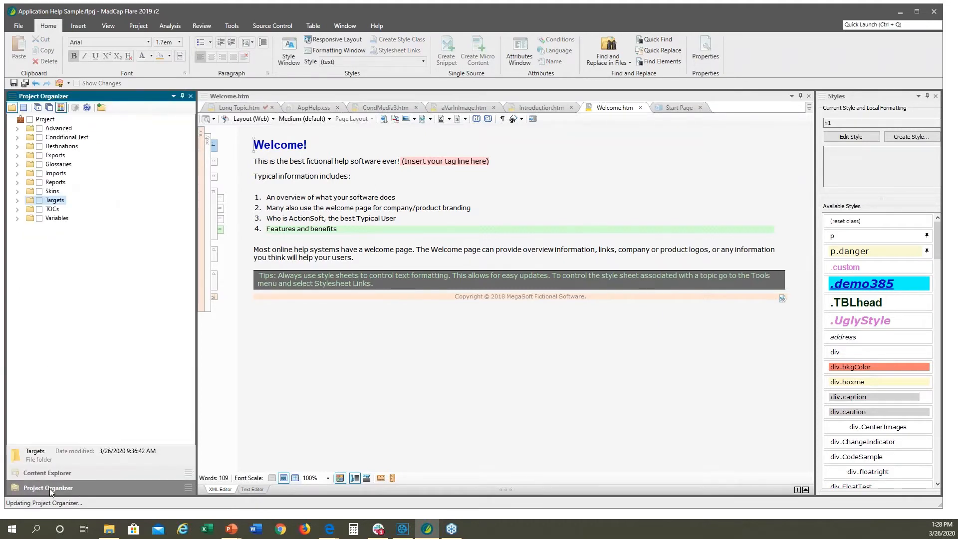
{"action": "double_click", "coordinate": [62, 139]}
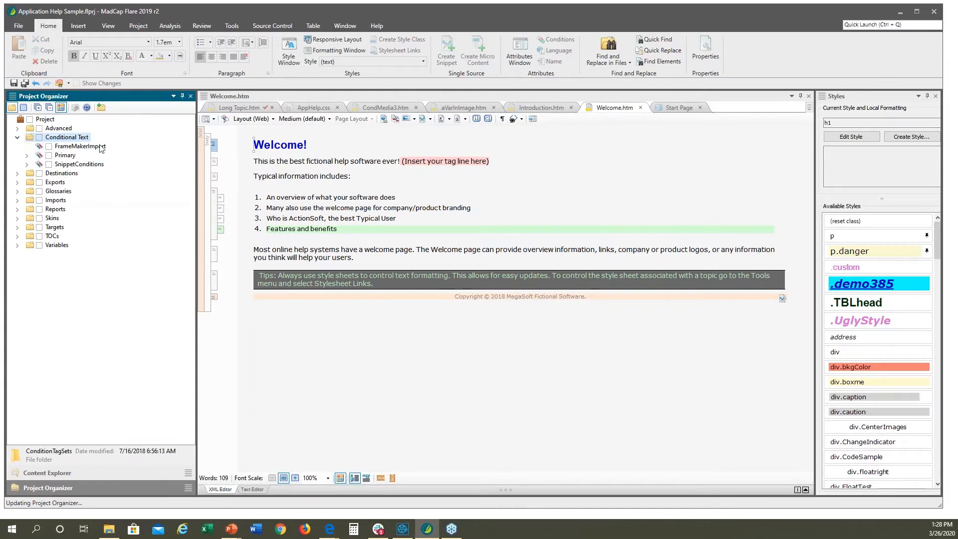
{"action": "left_click", "coordinate": [59, 156]}
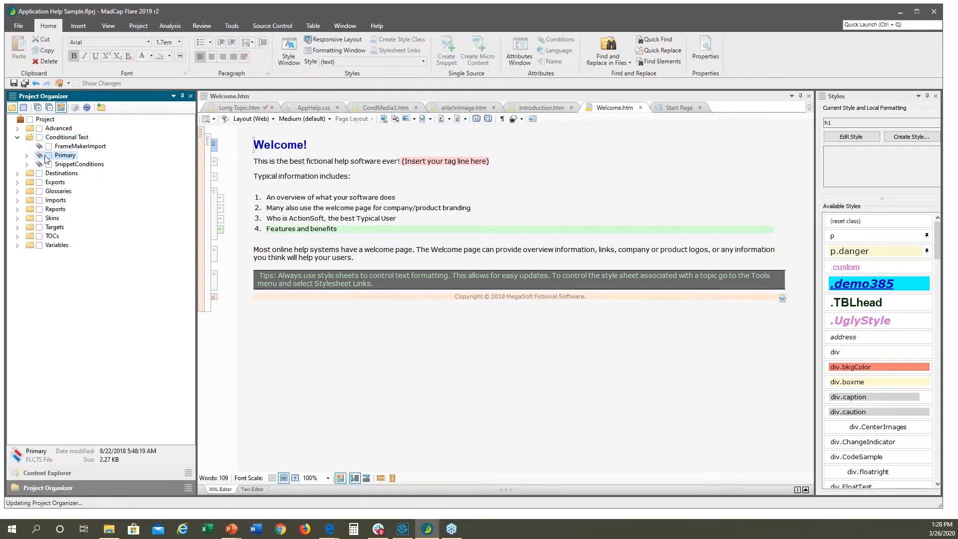
{"action": "double_click", "coordinate": [48, 157]}
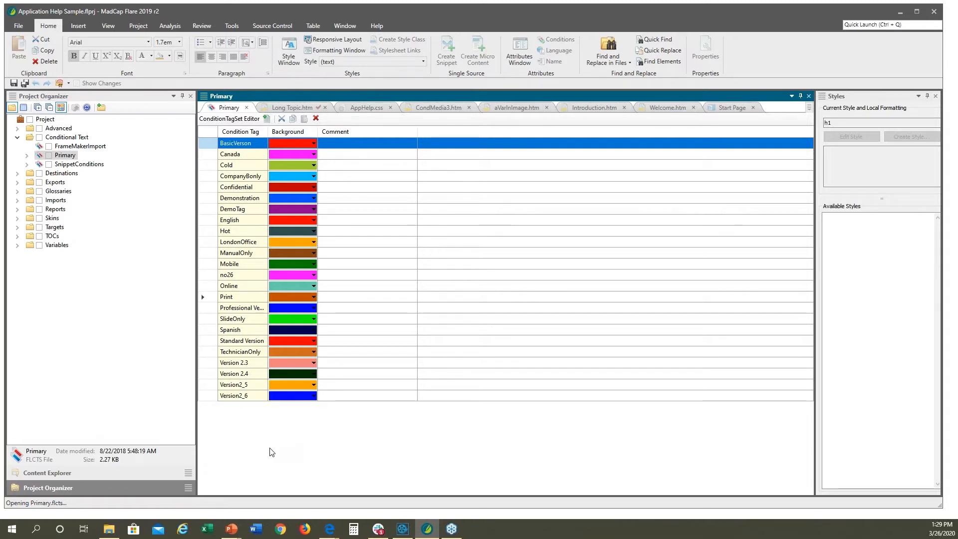
Add a new condition tag named WebinarOnly to the Primary set.
{"action": "left_click", "coordinate": [266, 120]}
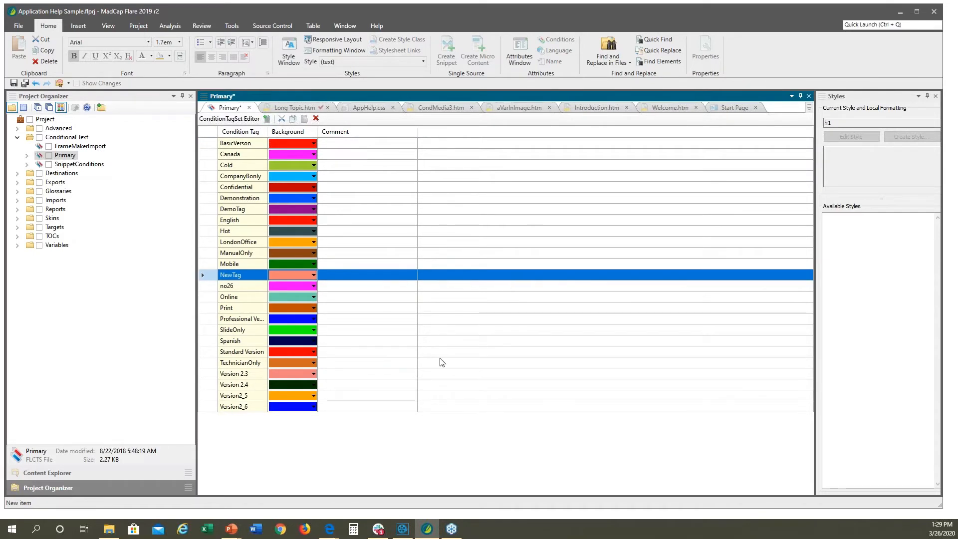
{"action": "left_click", "coordinate": [236, 277]}
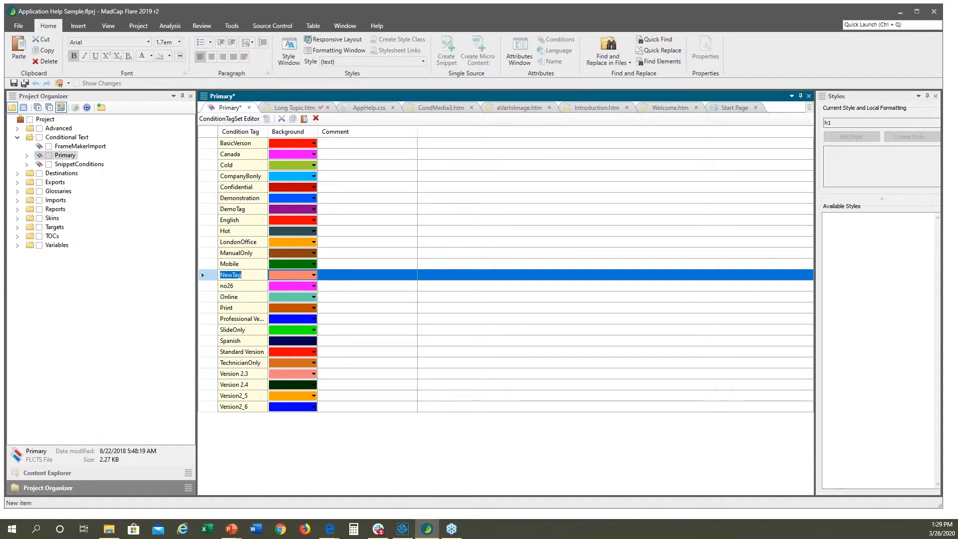
{"action": "type", "text": "WebinarOnly"}
Set the WebinarOnly tag's background to the purple-blue colour 8372FA and save the tag set.
{"action": "left_click", "coordinate": [314, 277]}
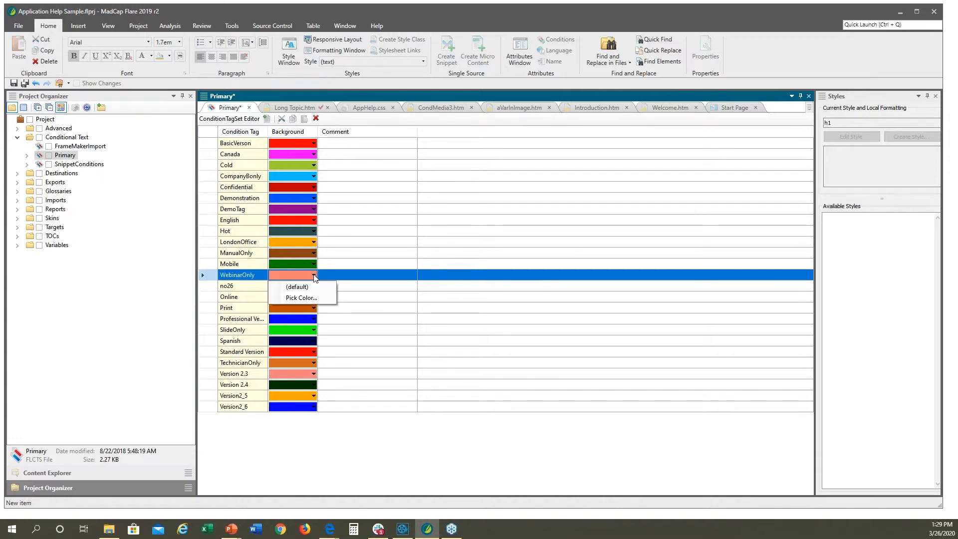
{"action": "left_click", "coordinate": [313, 297]}
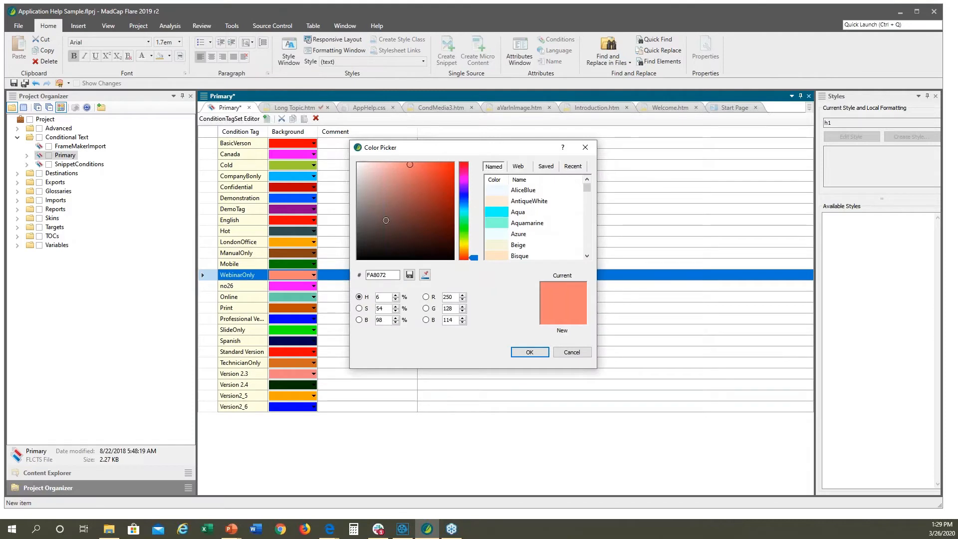
{"action": "left_click", "coordinate": [464, 196]}
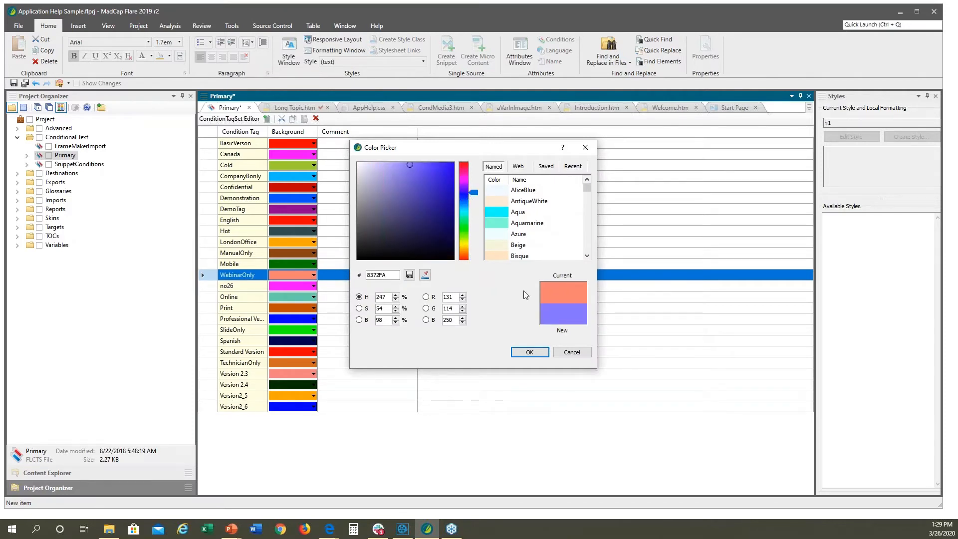
{"action": "left_click", "coordinate": [529, 352]}
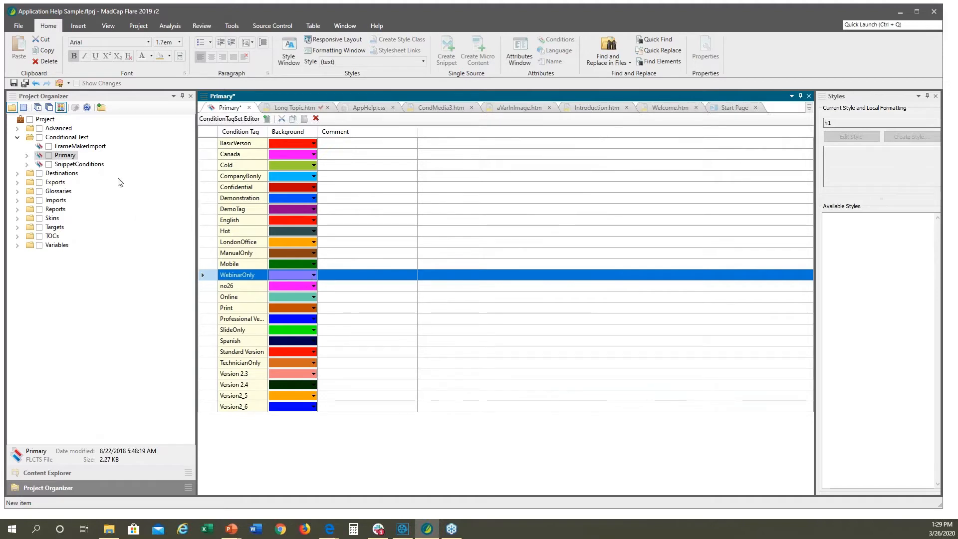
{"action": "left_click", "coordinate": [25, 84]}
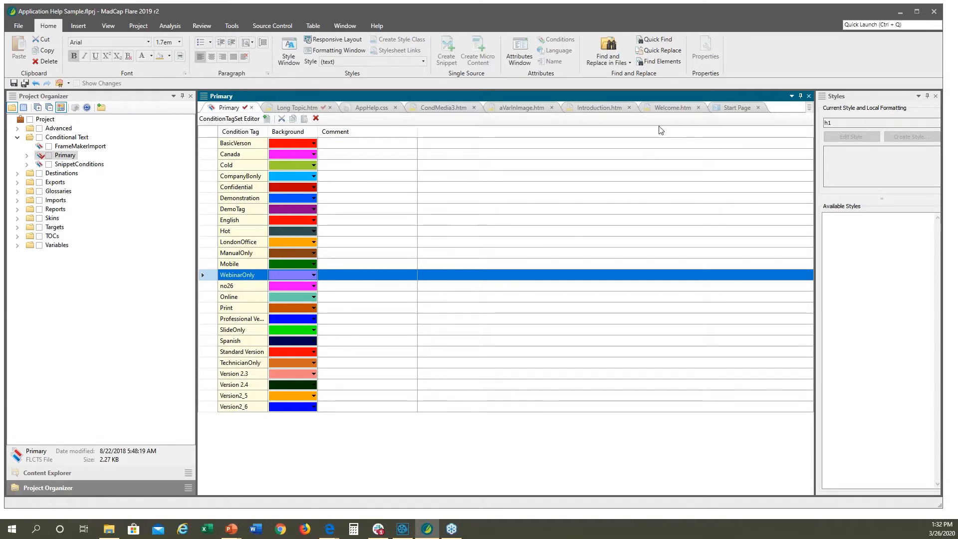
Switch to the Welcome.htm topic and place the cursor in the second numbered item, about company/product branding.
{"action": "left_click", "coordinate": [671, 108]}
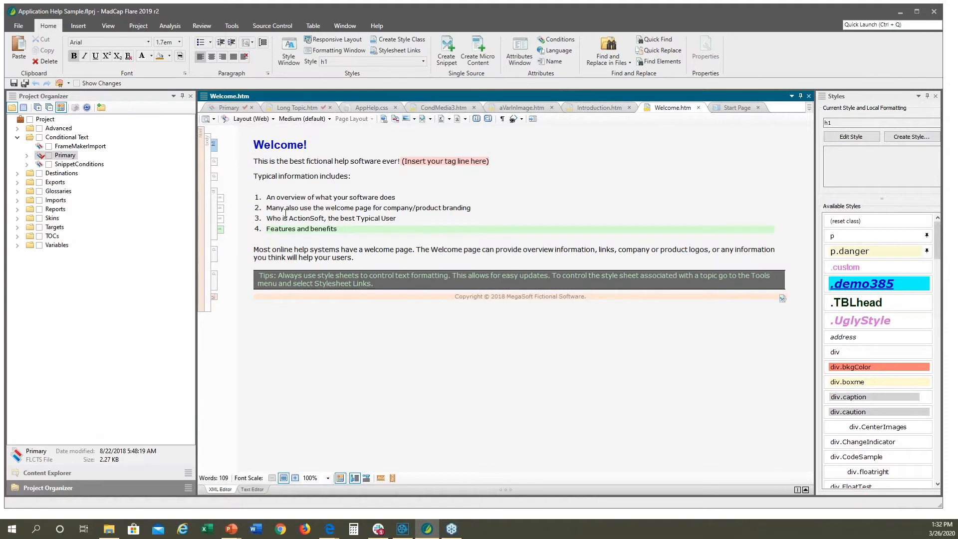
{"action": "left_click_drag", "start_coordinate": [267, 207], "coordinate": [438, 208]}
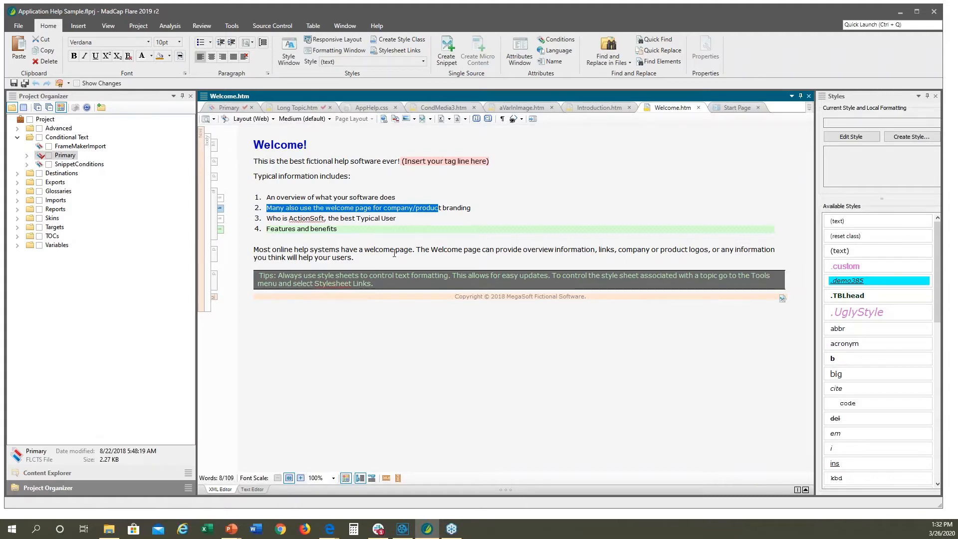
{"action": "left_click", "coordinate": [316, 209]}
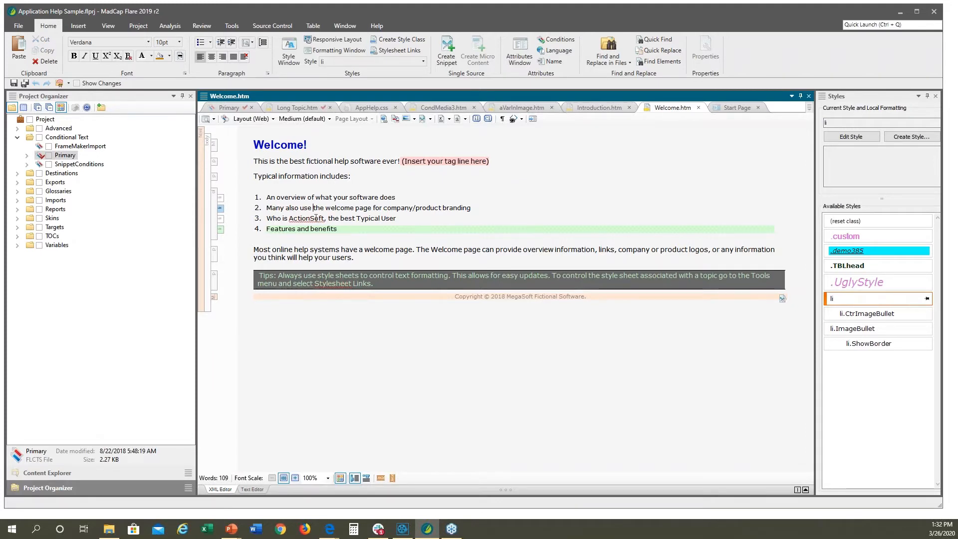
{"action": "left_click_drag", "start_coordinate": [266, 208], "coordinate": [473, 209]}
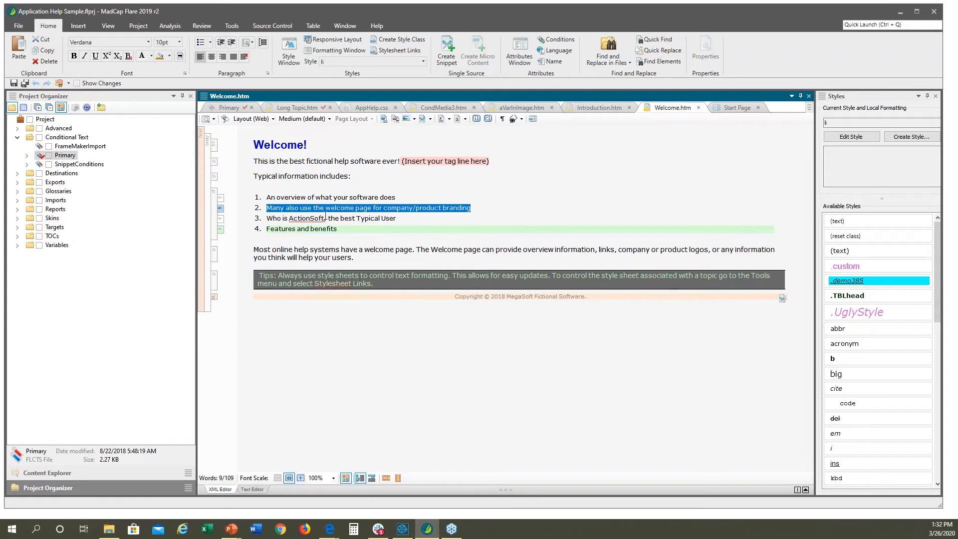
{"action": "left_click", "coordinate": [292, 205]}
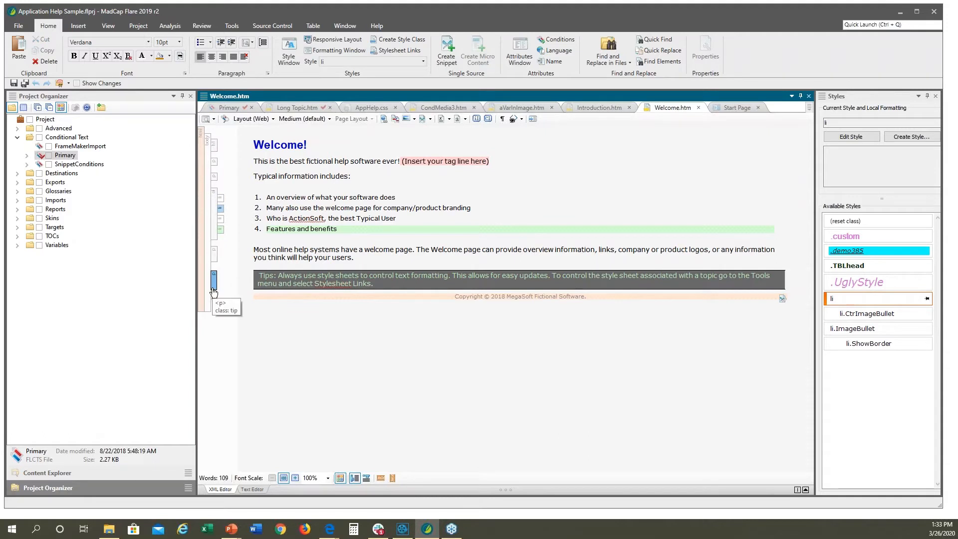
Apply the Primary set's WebinarOnly condition to the whole second list item in the Welcome topic.
{"action": "right_click", "coordinate": [223, 213]}
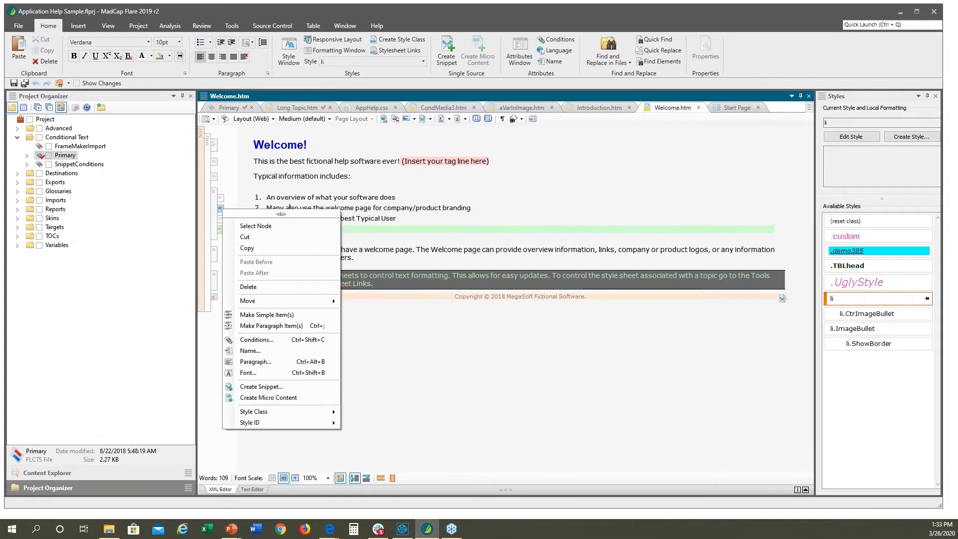
{"action": "left_click", "coordinate": [262, 342]}
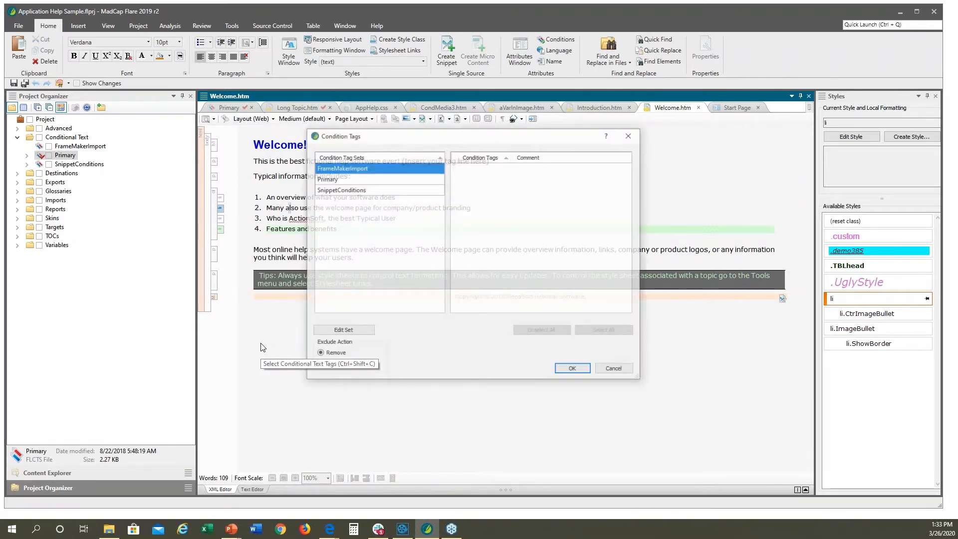
{"action": "left_click", "coordinate": [341, 181]}
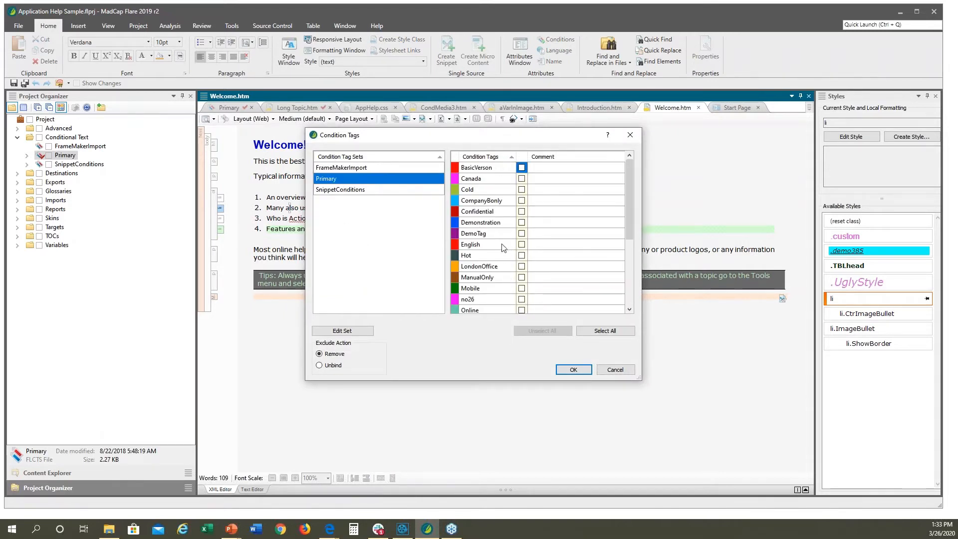
{"action": "left_click_drag", "start_coordinate": [629, 194], "coordinate": [625, 285]}
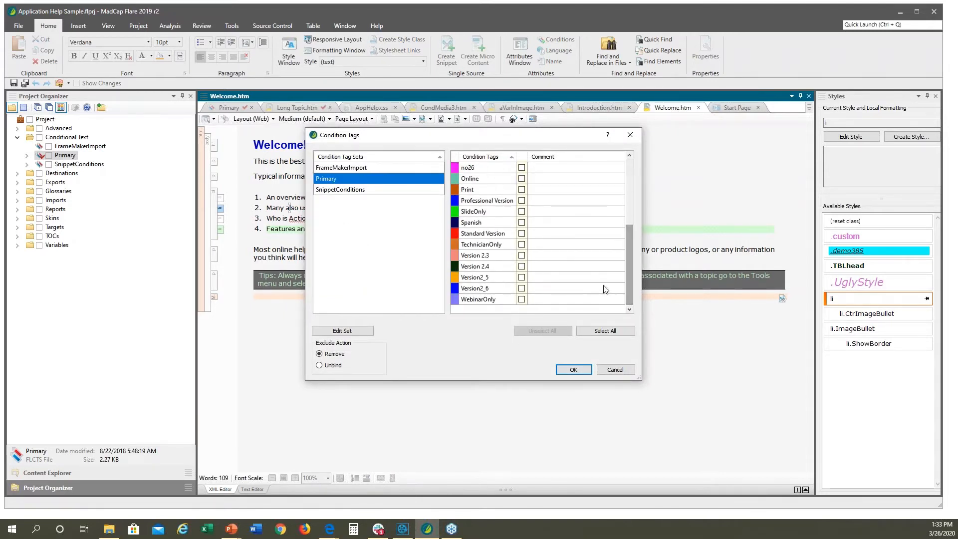
{"action": "left_click", "coordinate": [522, 298]}
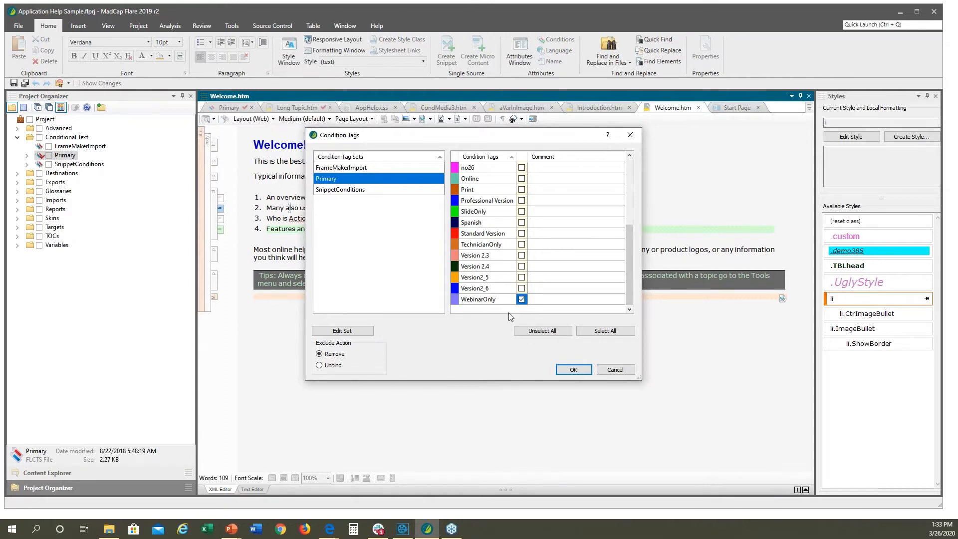
{"action": "left_click", "coordinate": [573, 369]}
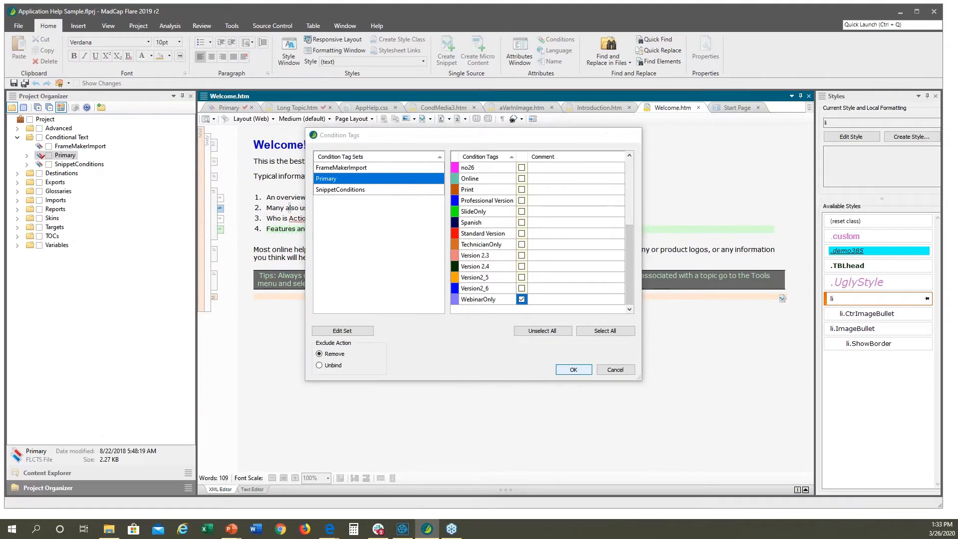
{"action": "left_click", "coordinate": [364, 197]}
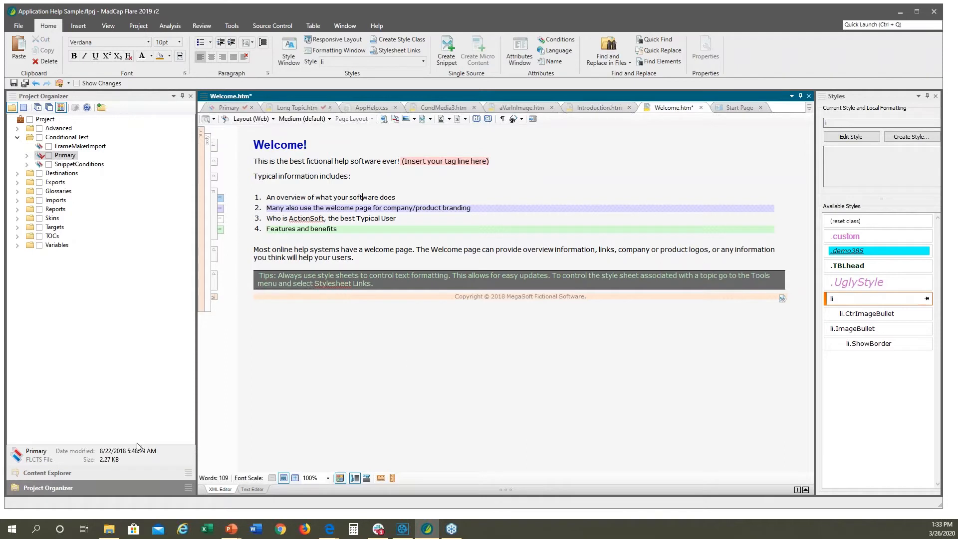
Apply the Primary set's WebinarOnly condition to the Training content folder and add its new properties file to source control.
{"action": "left_click", "coordinate": [111, 469]}
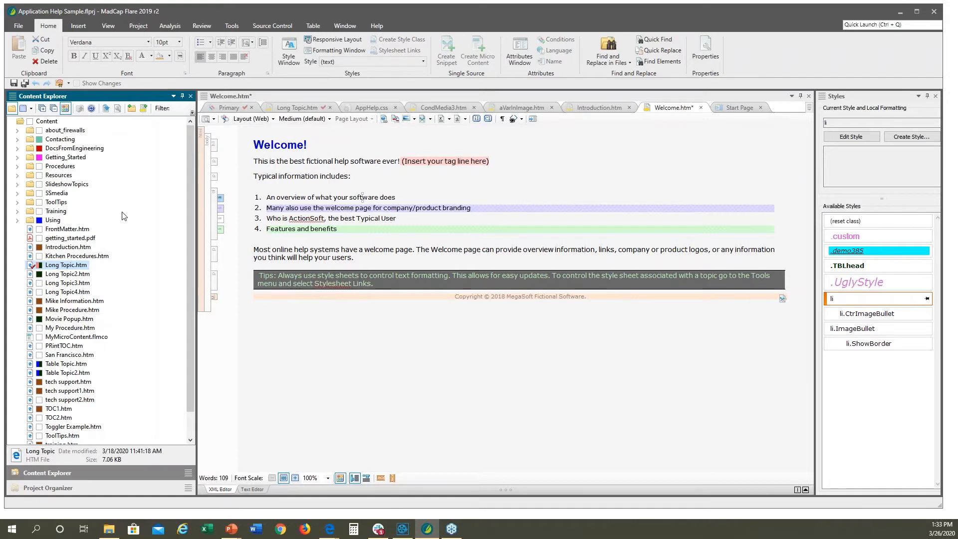
{"action": "left_click", "coordinate": [17, 212]}
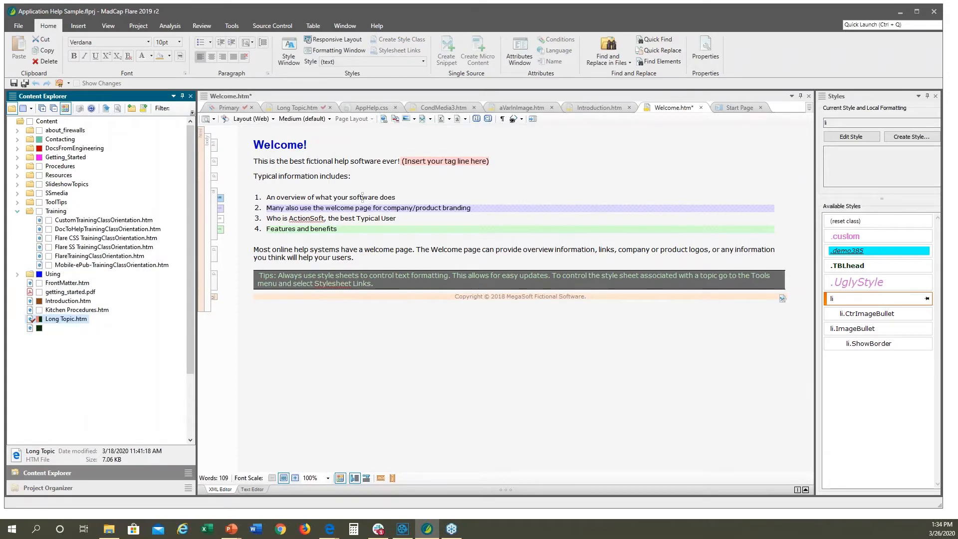
{"action": "left_click", "coordinate": [52, 213]}
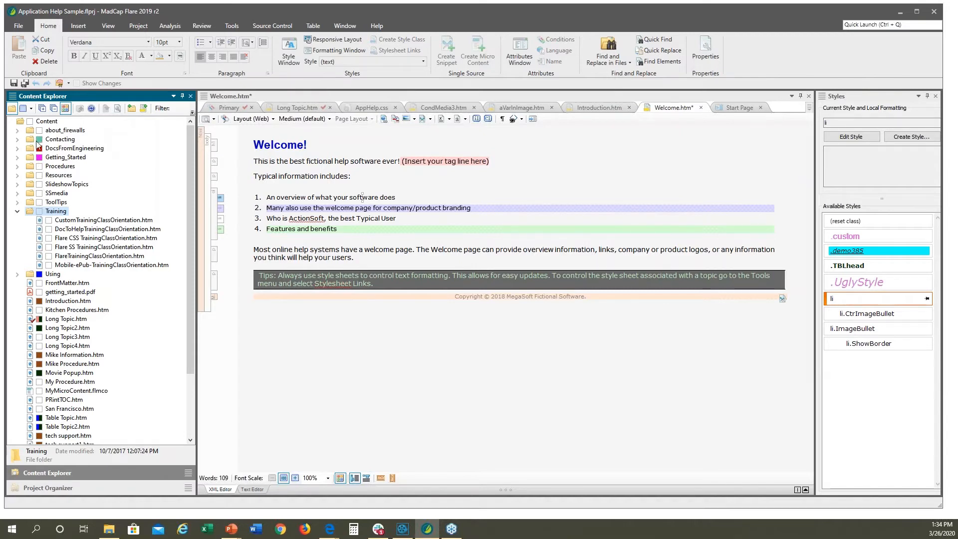
{"action": "left_click", "coordinate": [17, 211]}
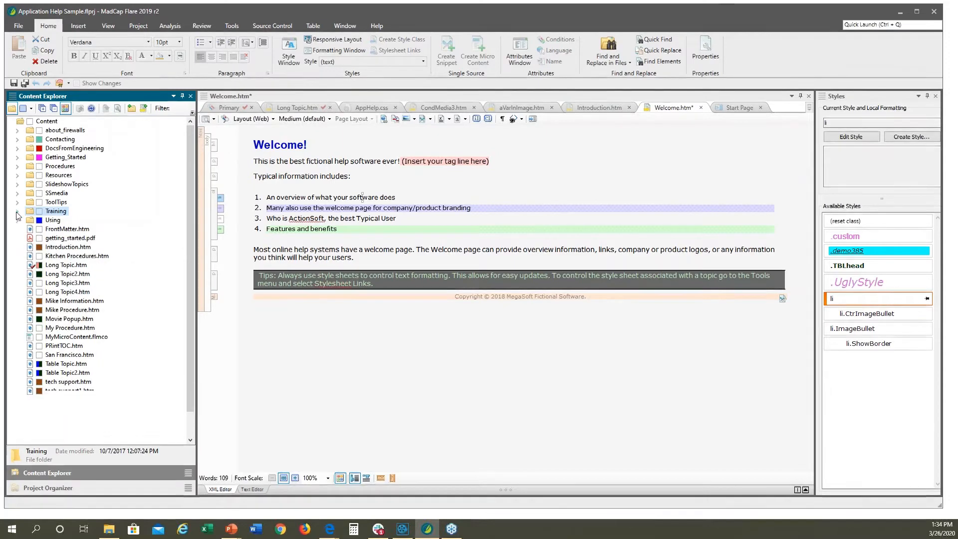
{"action": "right_click", "coordinate": [56, 212]}
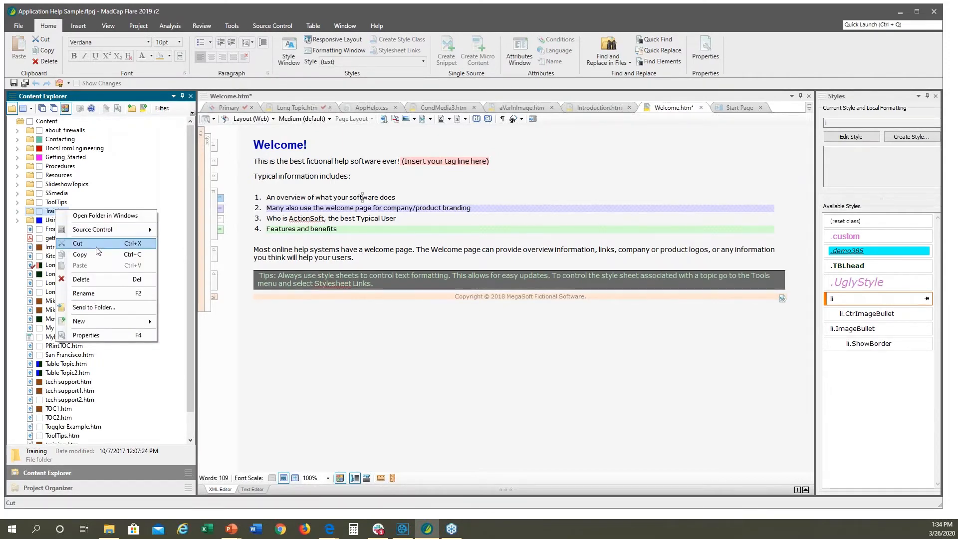
{"action": "left_click", "coordinate": [85, 335]}
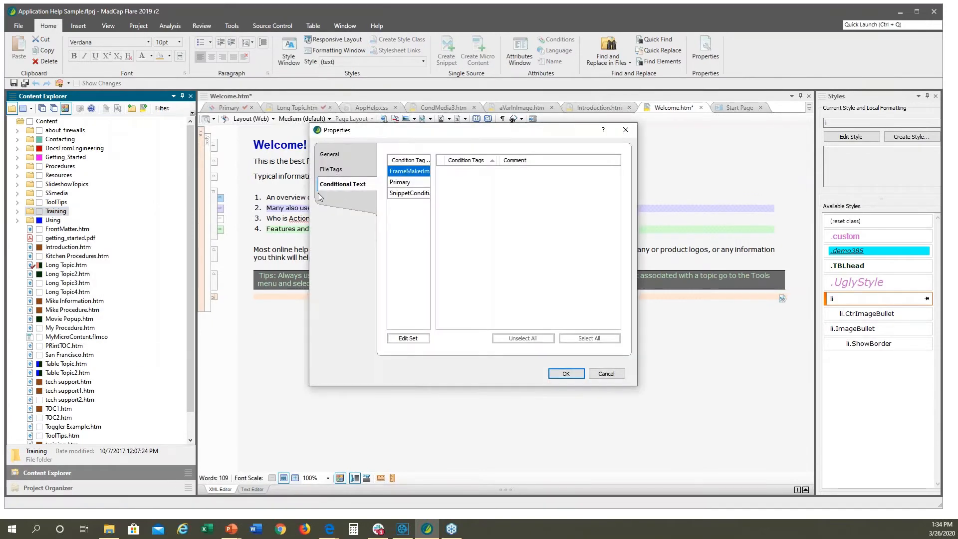
{"action": "left_click", "coordinate": [402, 183]}
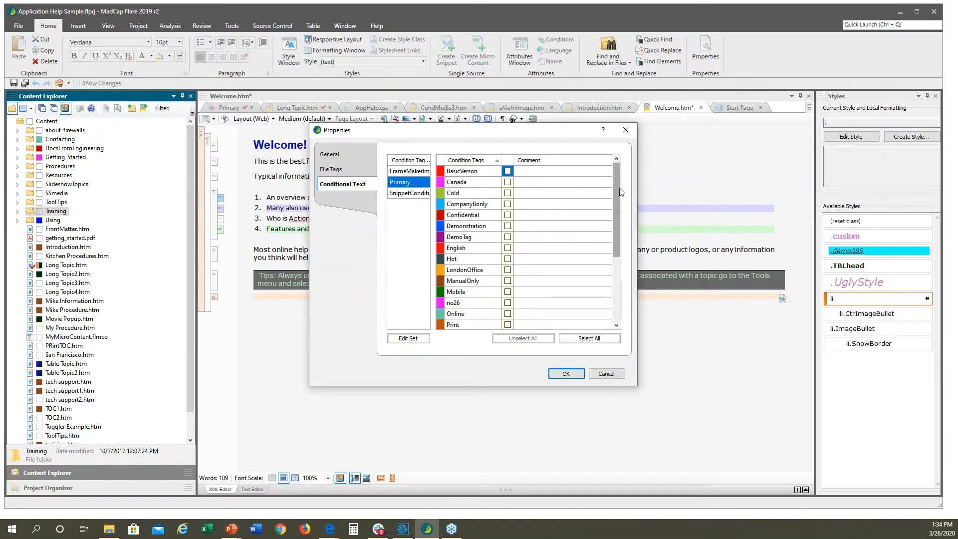
{"action": "left_click_drag", "start_coordinate": [619, 192], "coordinate": [616, 287]}
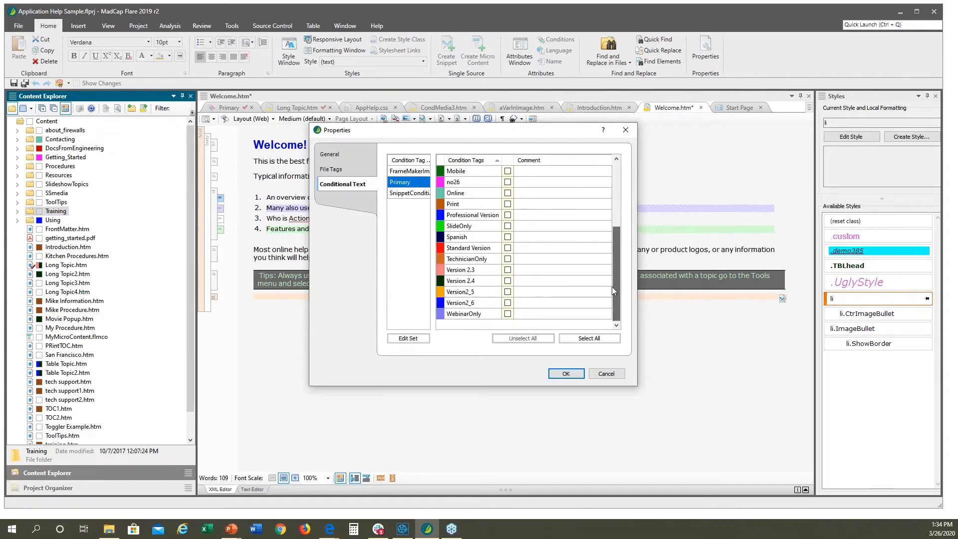
{"action": "left_click", "coordinate": [507, 314]}
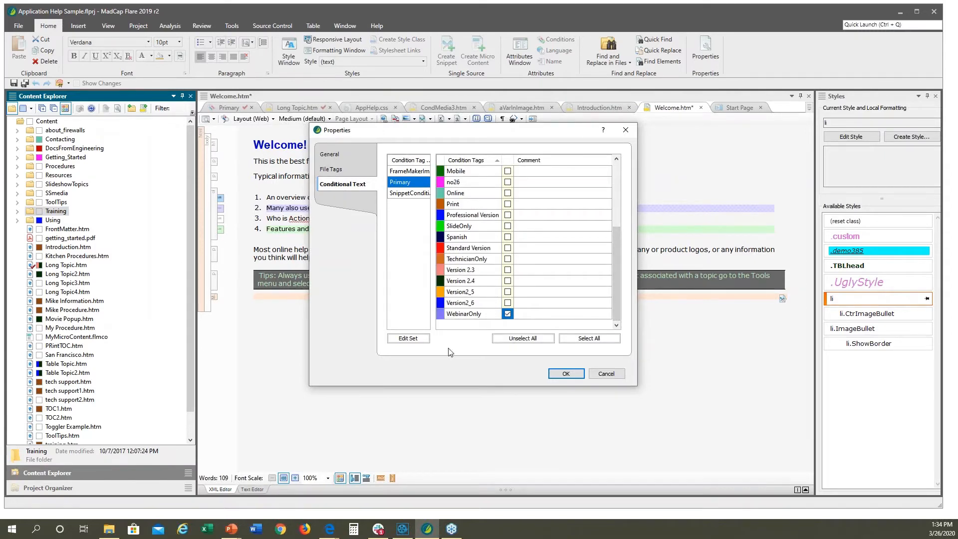
{"action": "left_click", "coordinate": [562, 377]}
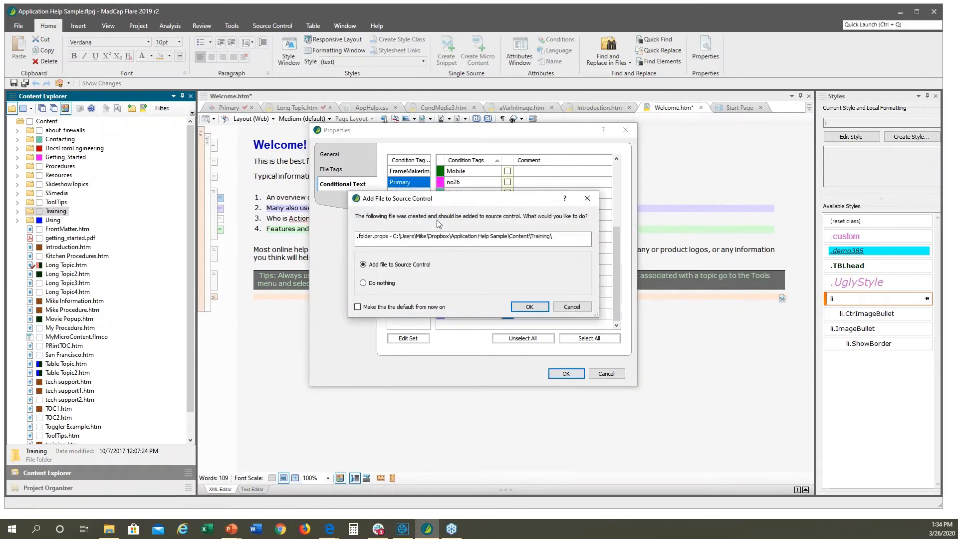
{"action": "left_click", "coordinate": [522, 307]}
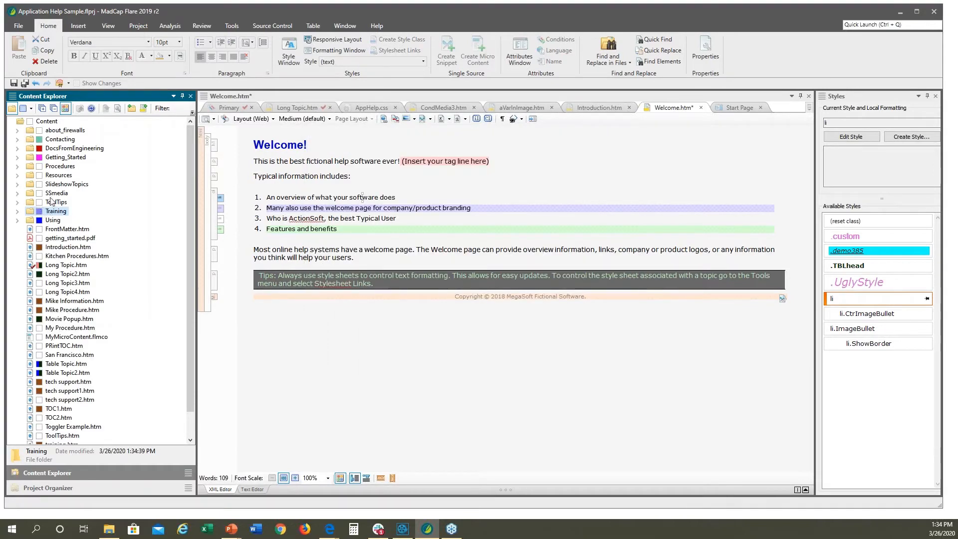
{"action": "left_click", "coordinate": [54, 193]}
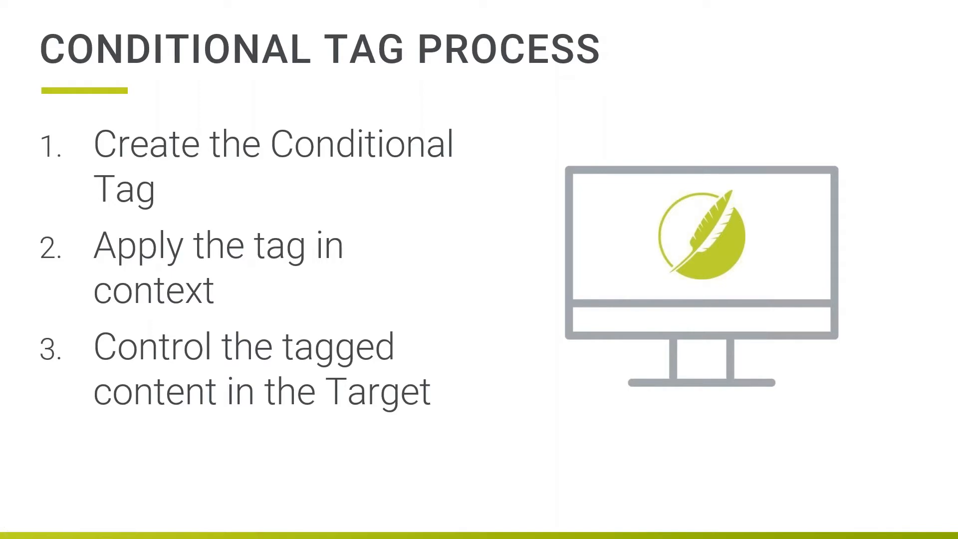
Switch to MadCap Flare and open the conditional text settings of the project's A4PDF target.
{"action": "key", "text": "alt+Tab"}
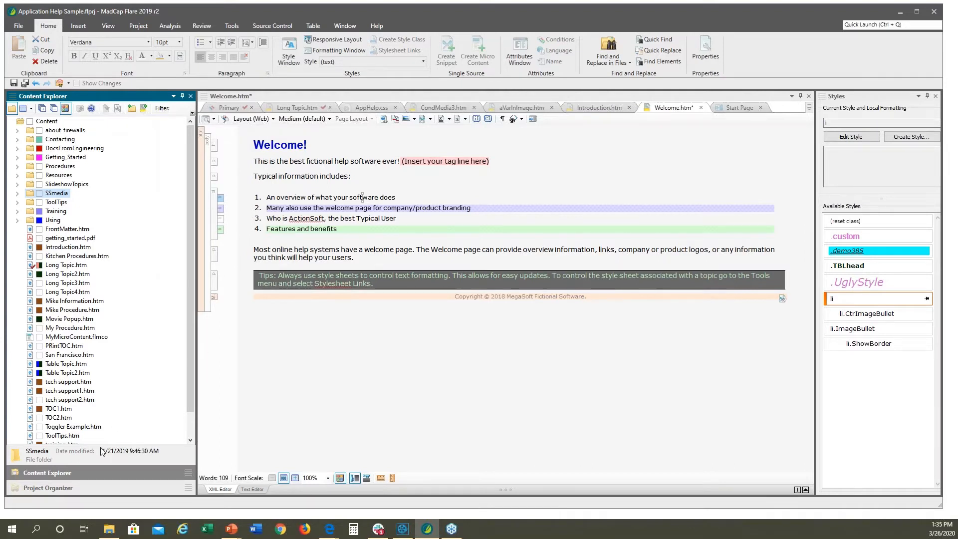
{"action": "left_click", "coordinate": [58, 490]}
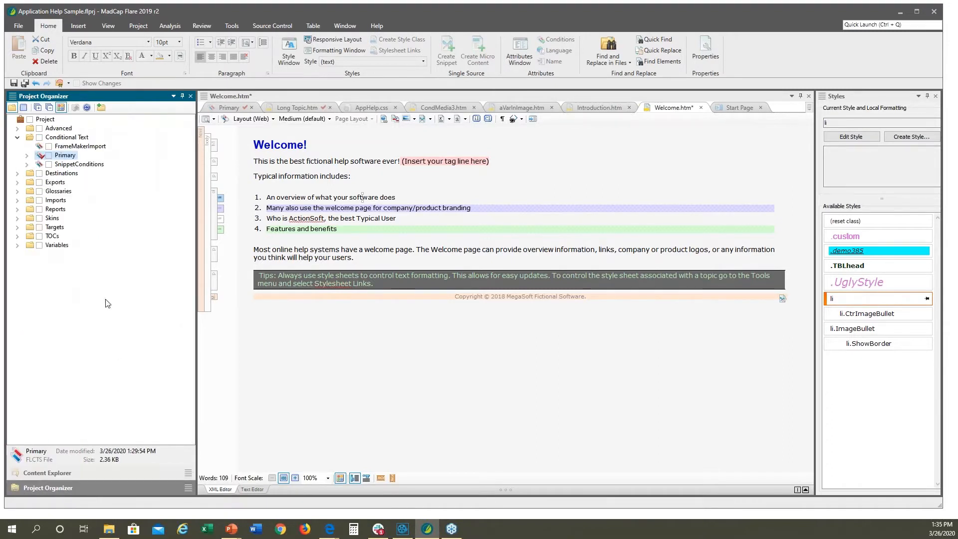
{"action": "left_click", "coordinate": [17, 137]}
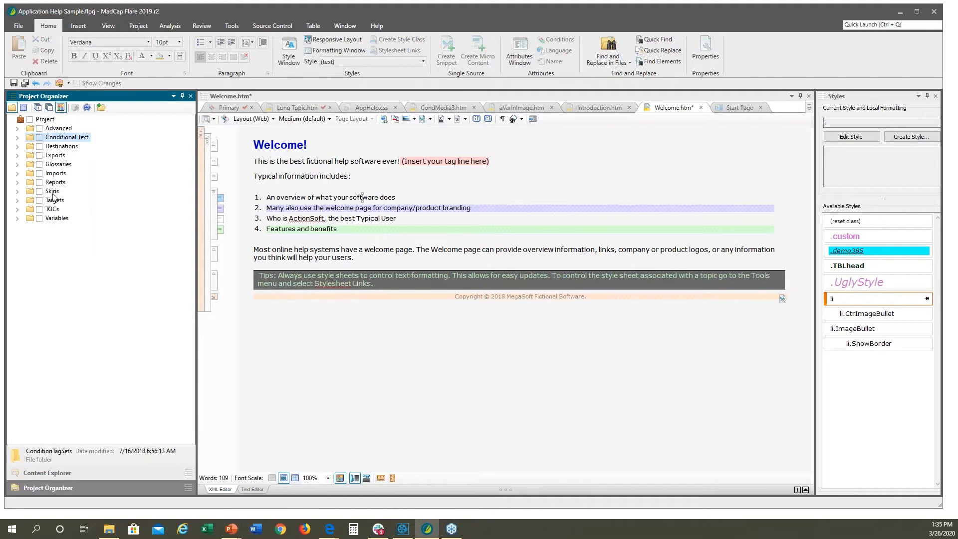
{"action": "left_click", "coordinate": [17, 201]}
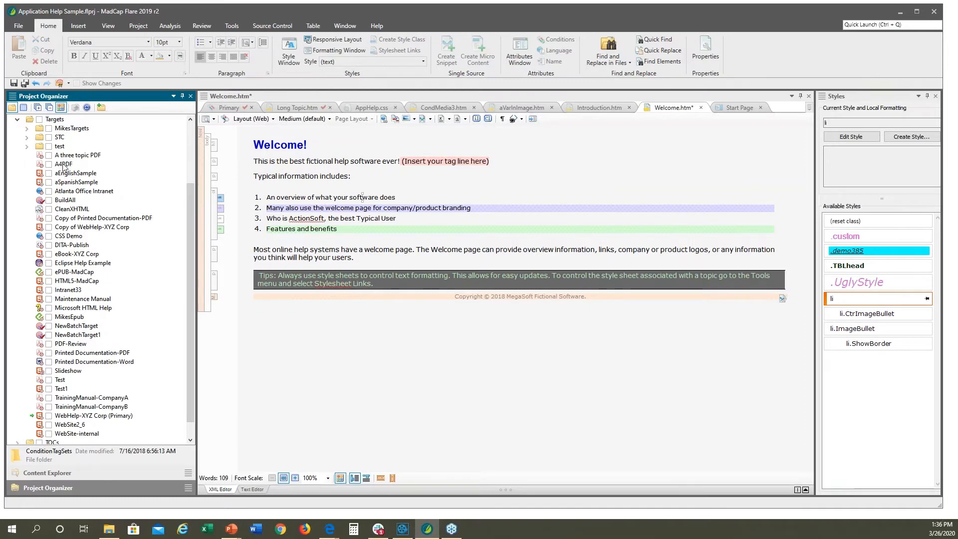
{"action": "left_click", "coordinate": [64, 165]}
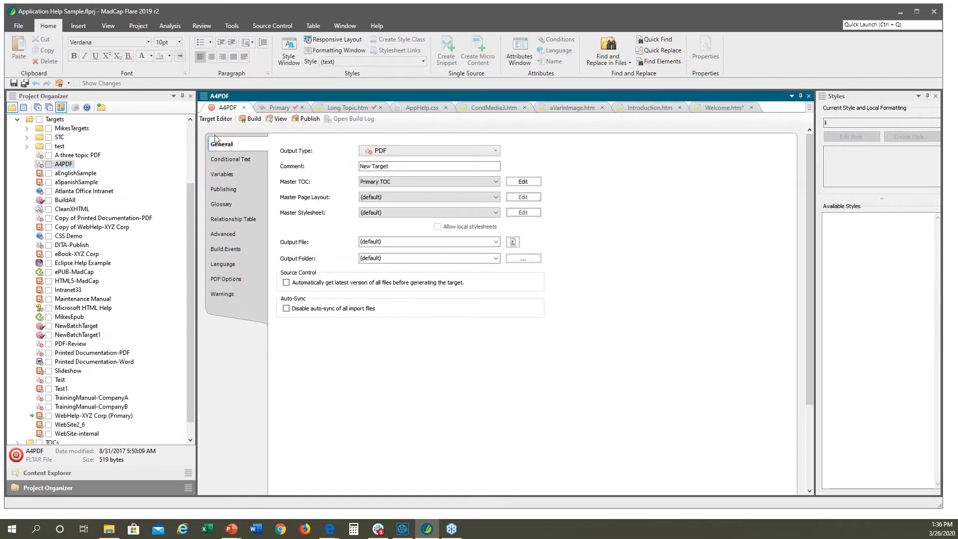
{"action": "left_click", "coordinate": [227, 162]}
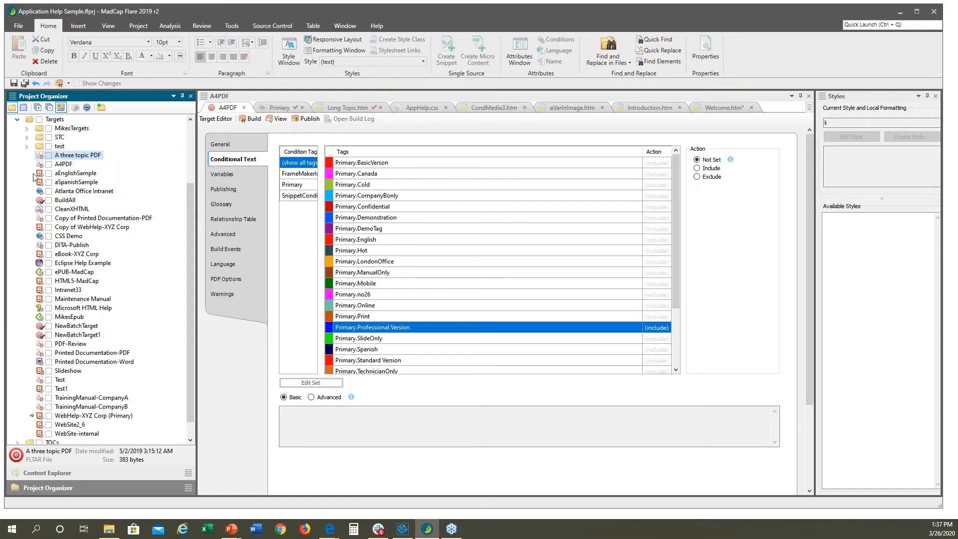
Set the action of the Primary.WebinarOnly condition to Exclude in the A4PDF target.
{"action": "right_click", "coordinate": [60, 164]}
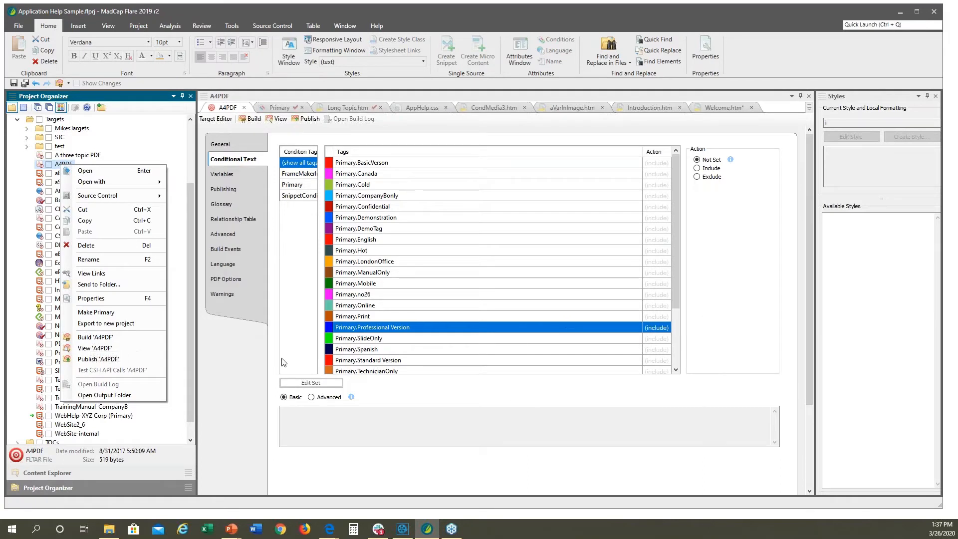
{"action": "left_click", "coordinate": [238, 376]}
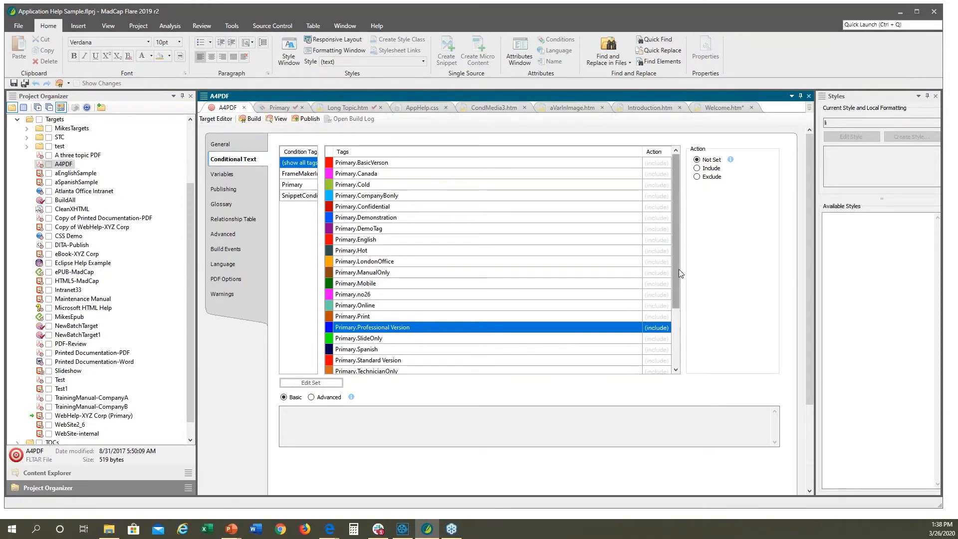
{"action": "scroll", "coordinate": [676, 294], "scroll_direction": "down", "scroll_amount": 3}
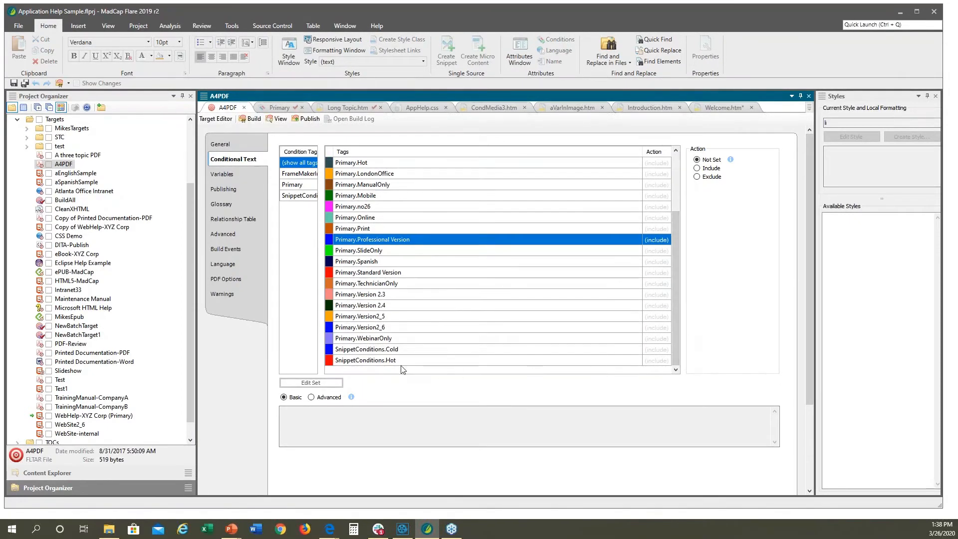
{"action": "left_click", "coordinate": [388, 338]}
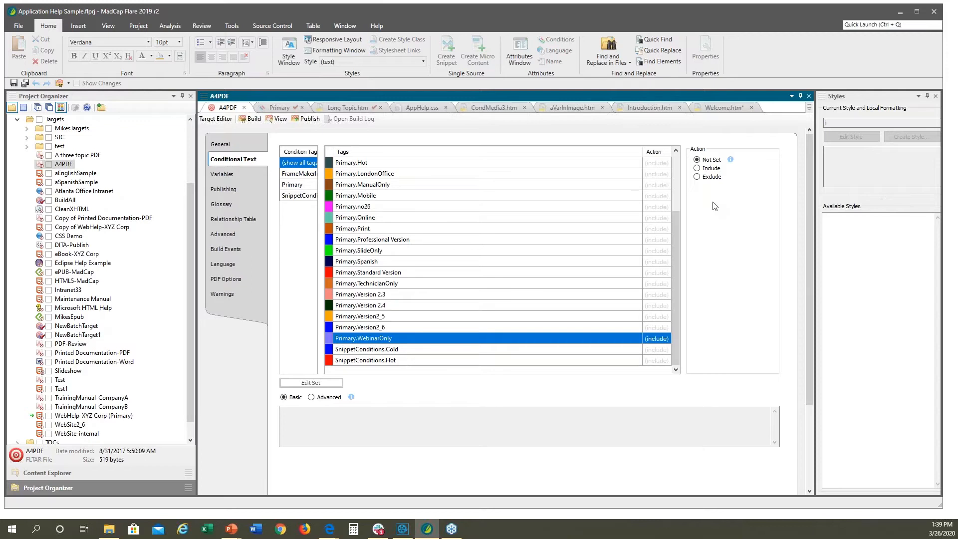
{"action": "left_click", "coordinate": [698, 169]}
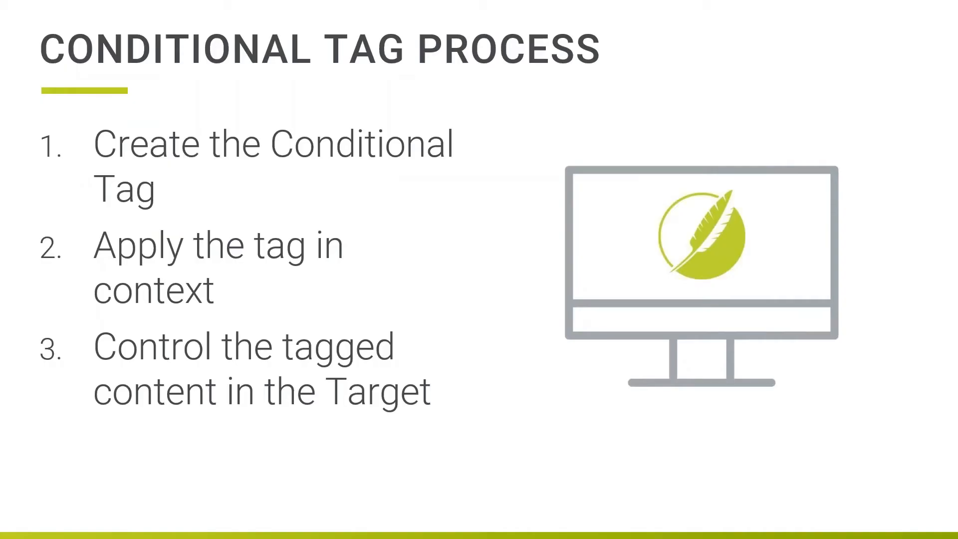
{"action": "left_click", "coordinate": [252, 305]}
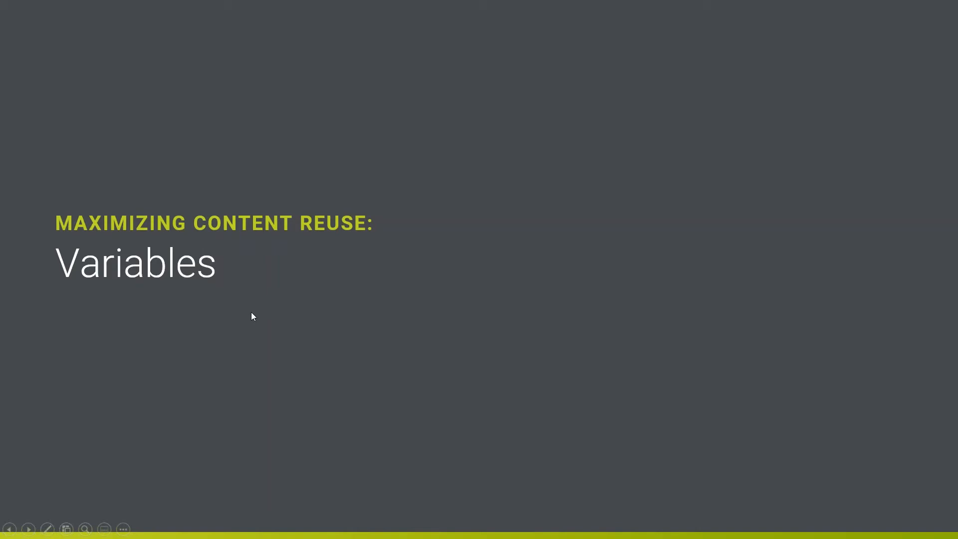
{"action": "key", "text": "Right"}
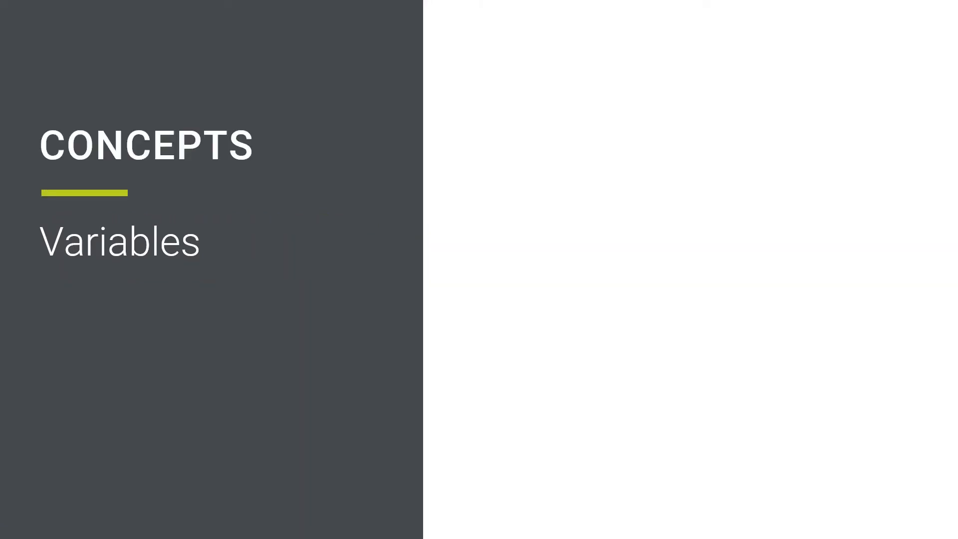
{"action": "key", "text": "Right"}
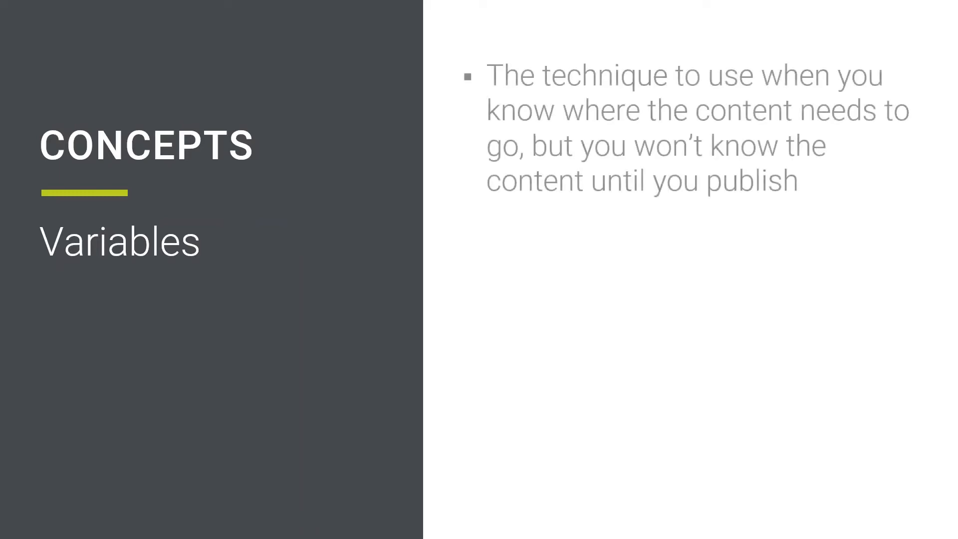
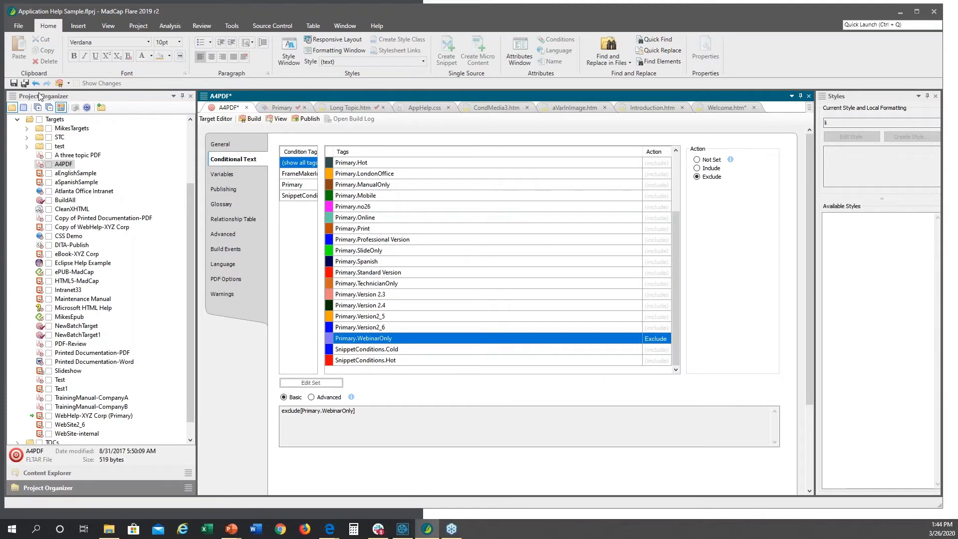
Save all open files and close the A4PDF target.
{"action": "left_click", "coordinate": [25, 83]}
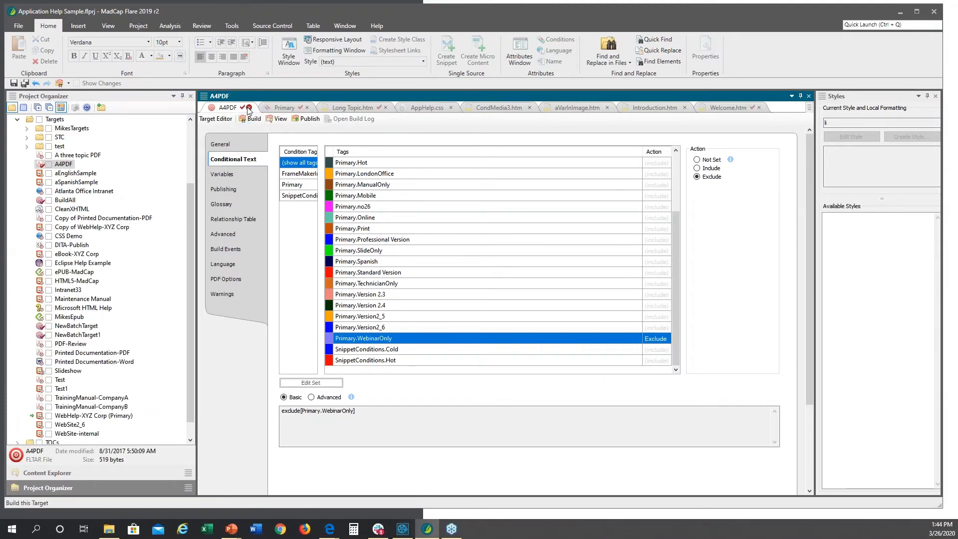
{"action": "left_click", "coordinate": [249, 107]}
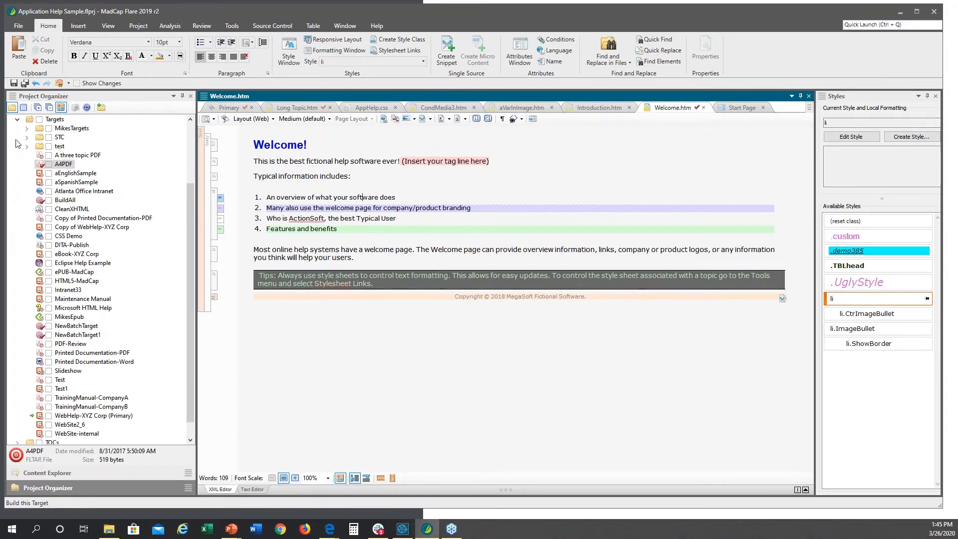
Collapse the project's Targets folder and open the Primary variable set from the Variables folder.
{"action": "left_click", "coordinate": [17, 119]}
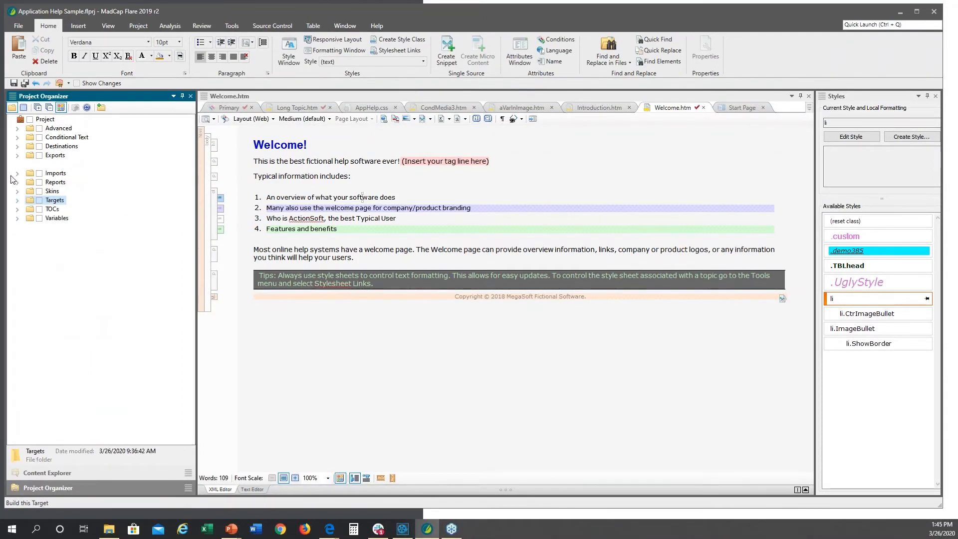
{"action": "left_click", "coordinate": [17, 218]}
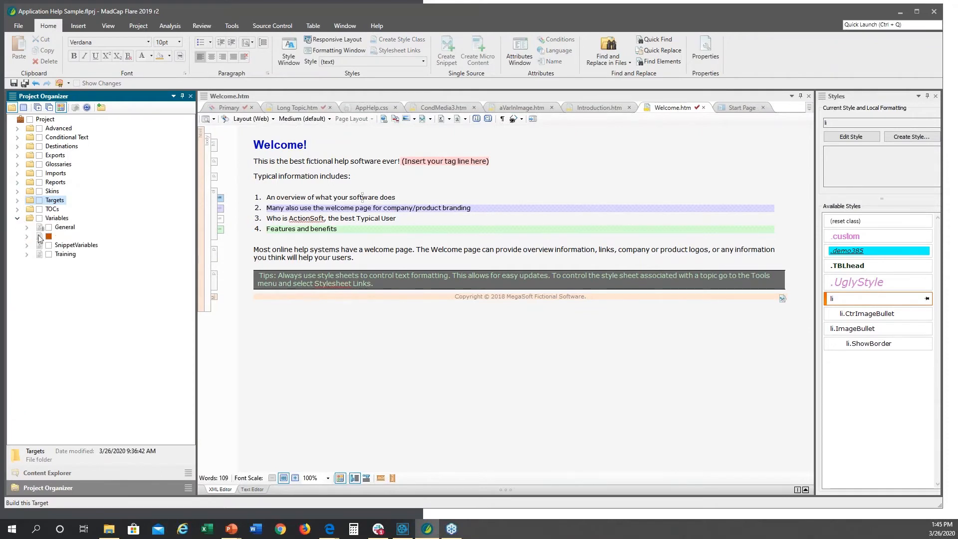
{"action": "double_click", "coordinate": [60, 237]}
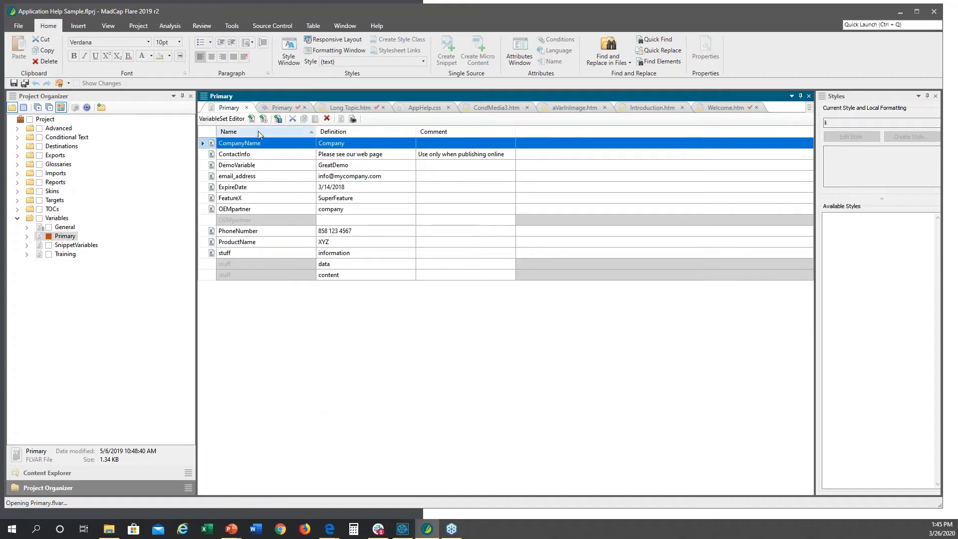
Add a variable named EventName with the definition Webinar to the Primary variable set.
{"action": "left_click", "coordinate": [251, 120]}
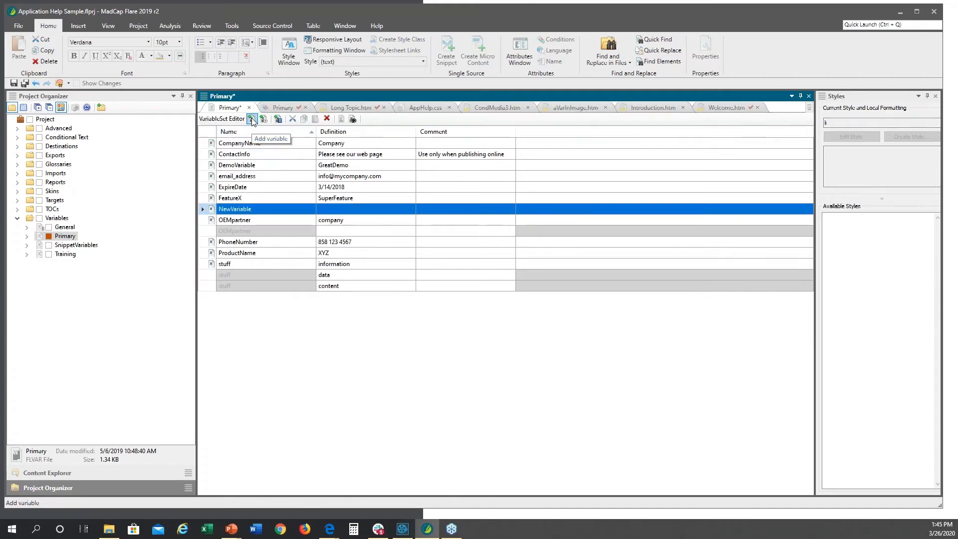
{"action": "left_click", "coordinate": [248, 211]}
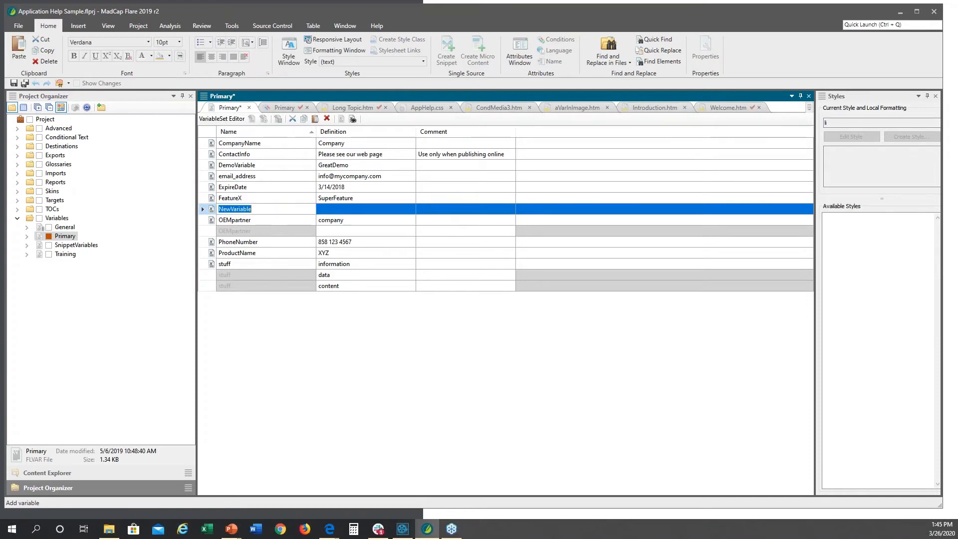
{"action": "type", "text": "EventName"}
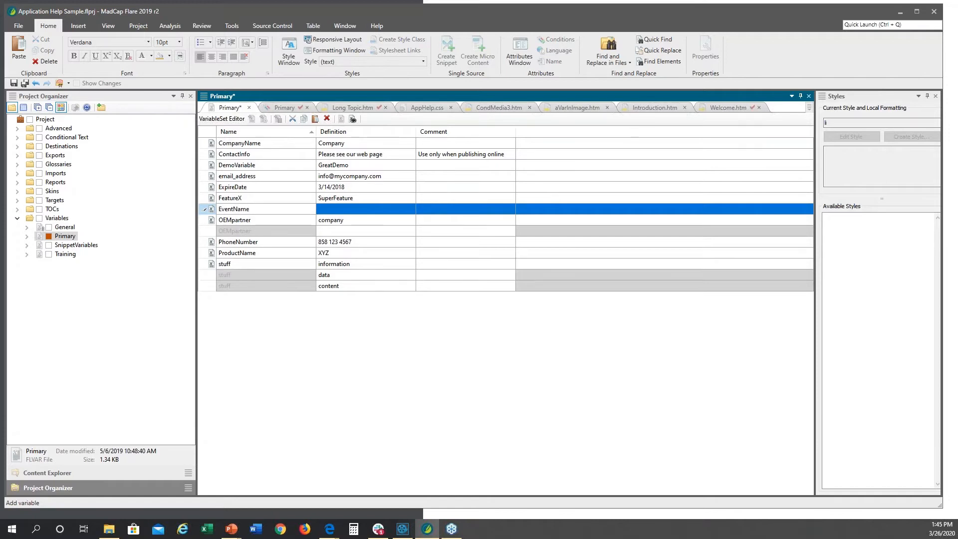
{"action": "left_click", "coordinate": [348, 206]}
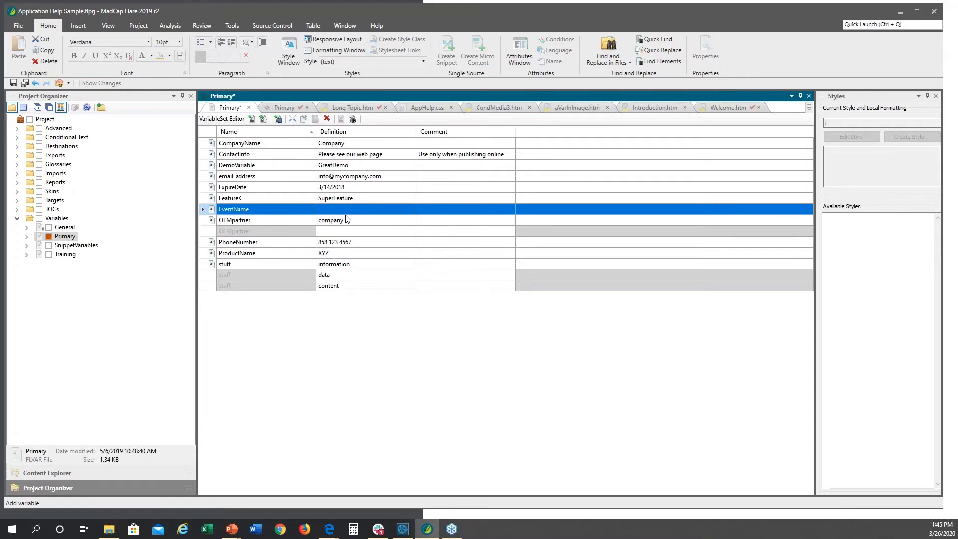
{"action": "left_click", "coordinate": [351, 209]}
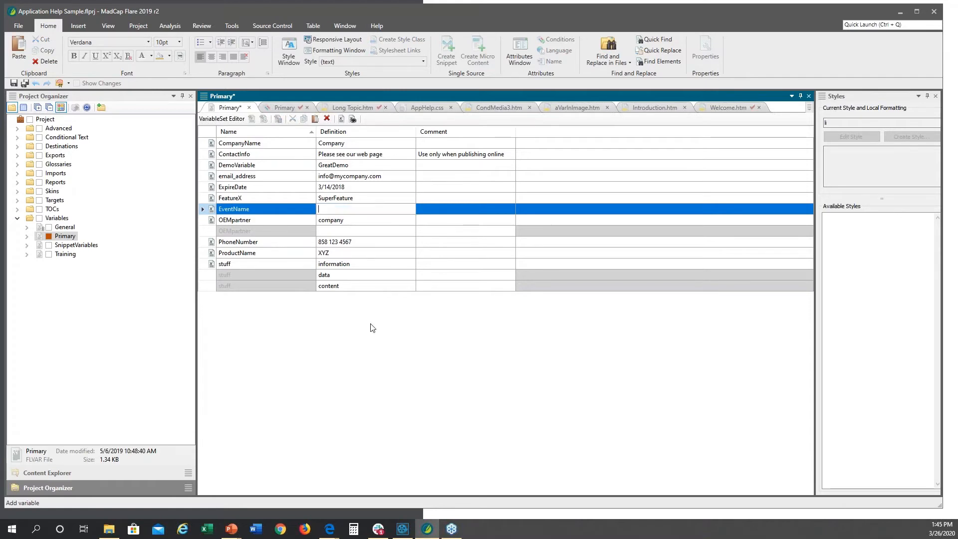
{"action": "type", "text": "Webinar"}
{"action": "left_click", "coordinate": [270, 221]}
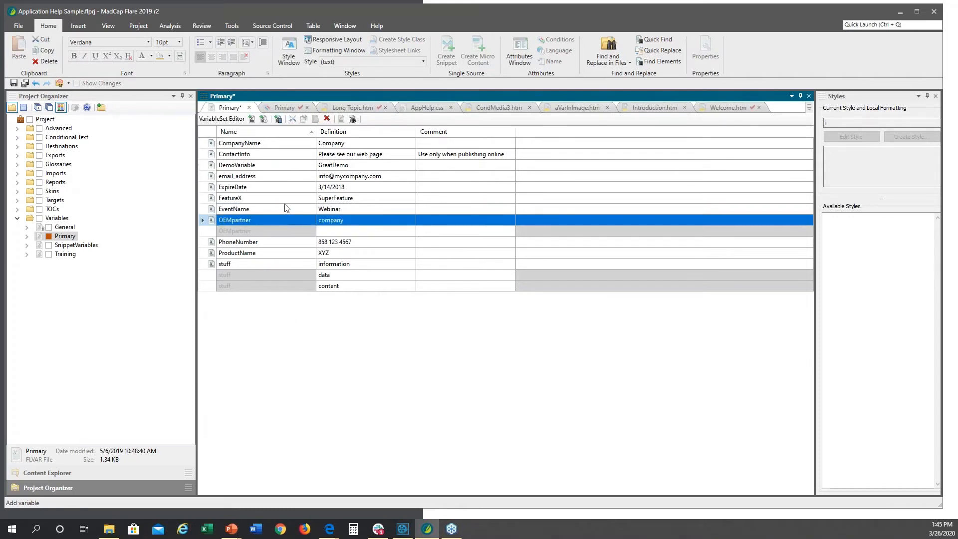
{"action": "left_click", "coordinate": [284, 209]}
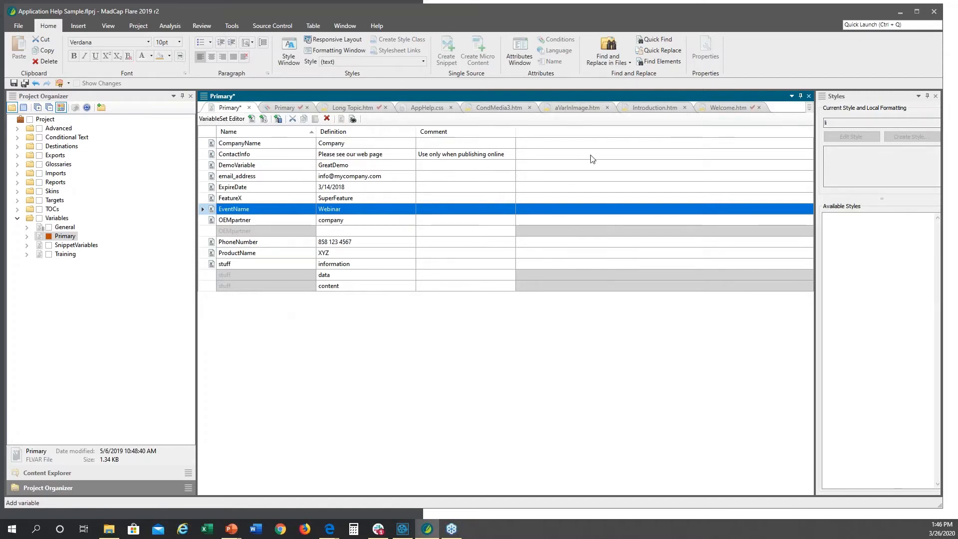
Add a paragraph reading "Madcap will be doing an event, a" below the tag line paragraph in the Welcome.htm topic.
{"action": "left_click", "coordinate": [723, 108]}
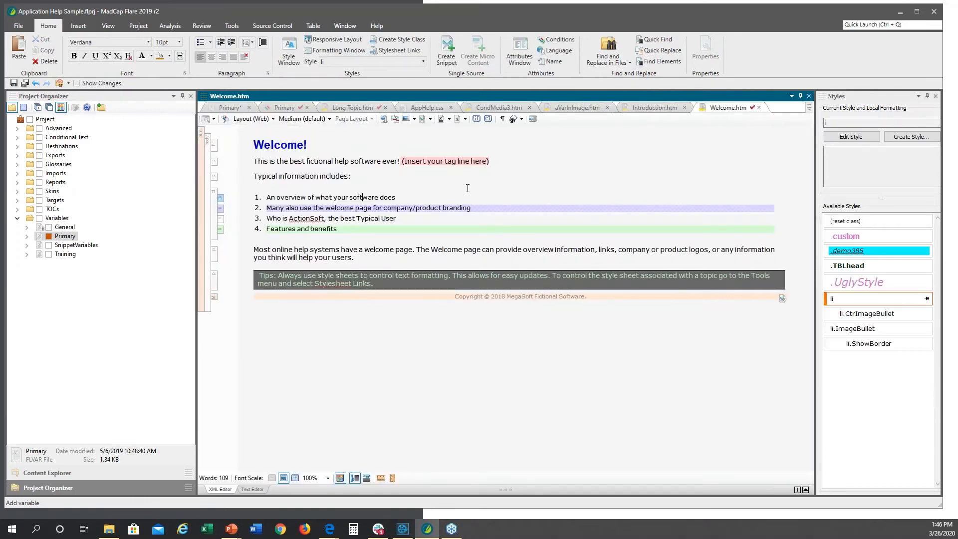
{"action": "left_click", "coordinate": [502, 159]}
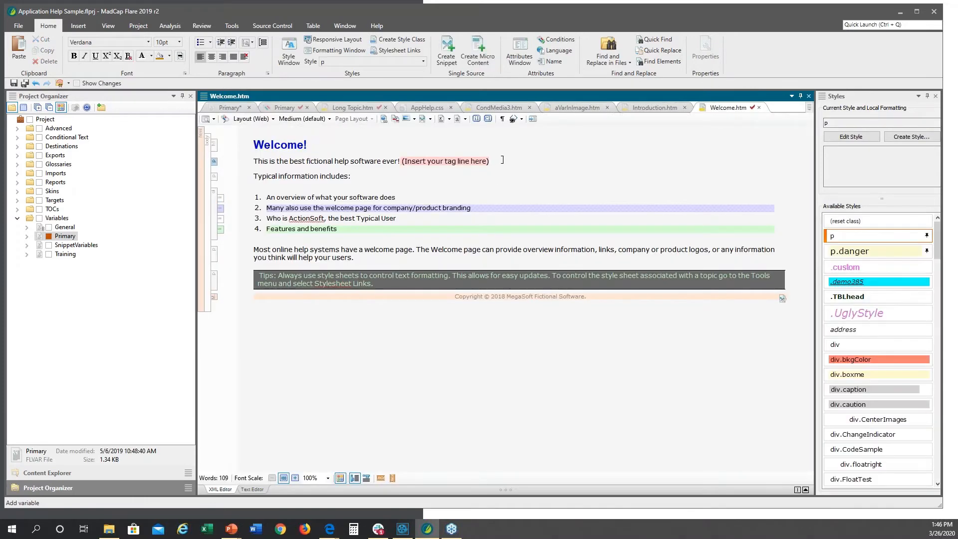
{"action": "key", "text": "Return"}
{"action": "type", "text": "Madcap will be doing"}
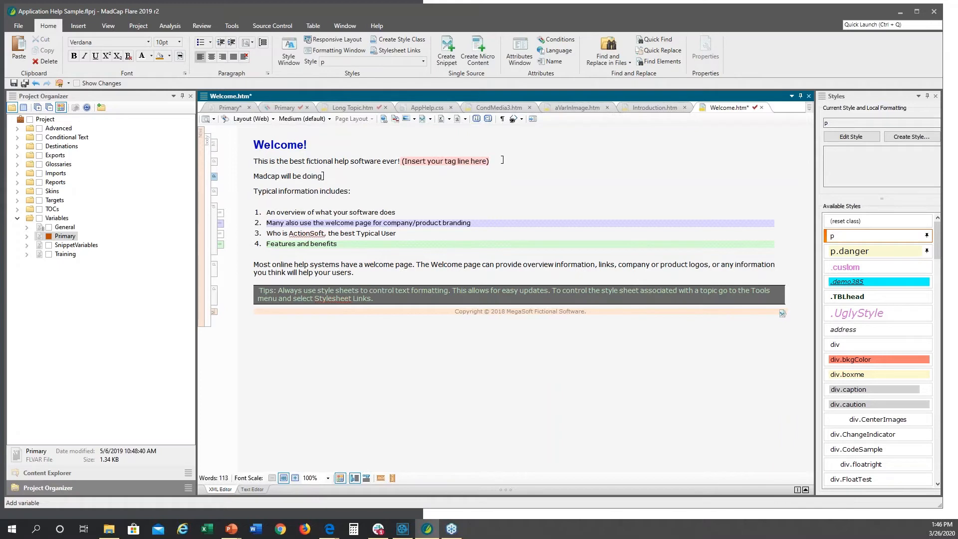
{"action": "type", "text": " an event."}
{"action": "type", "text": " a"}
{"action": "left_click", "coordinate": [79, 26]}
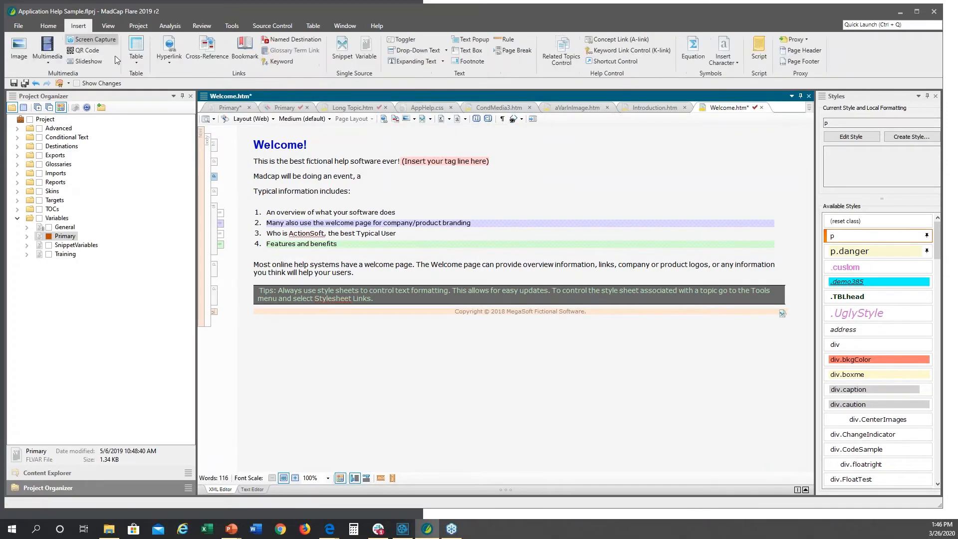
{"action": "left_click", "coordinate": [359, 49]}
{"action": "left_click", "coordinate": [298, 188]}
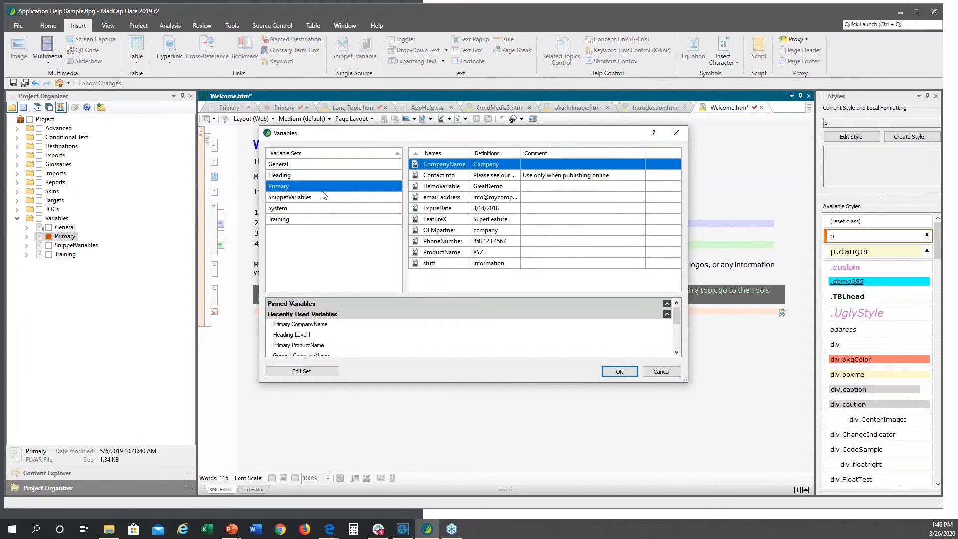
{"action": "left_click", "coordinate": [661, 371]}
Save all open files and insert the Primary set's EventName variable at the end of the new Welcome.htm paragraph.
{"action": "left_click", "coordinate": [24, 83]}
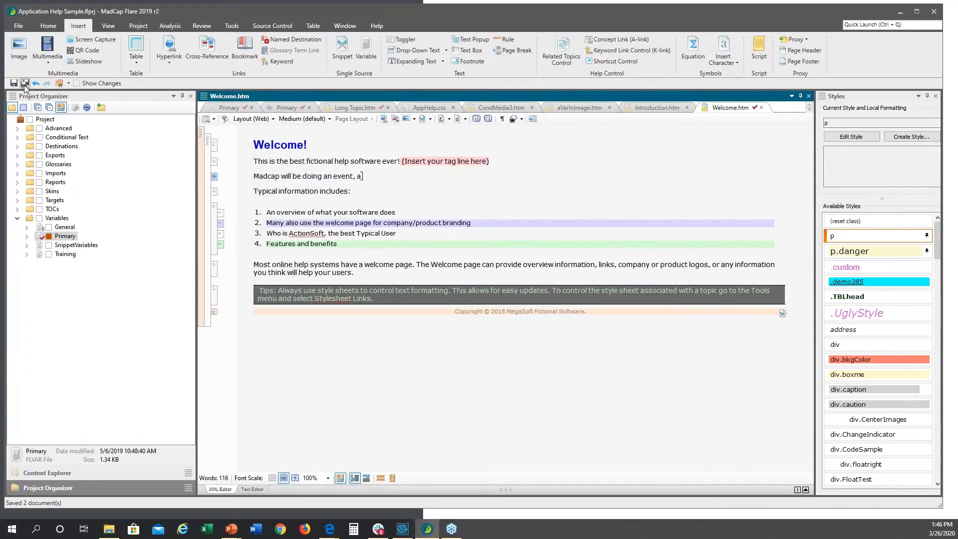
{"action": "left_click", "coordinate": [442, 120]}
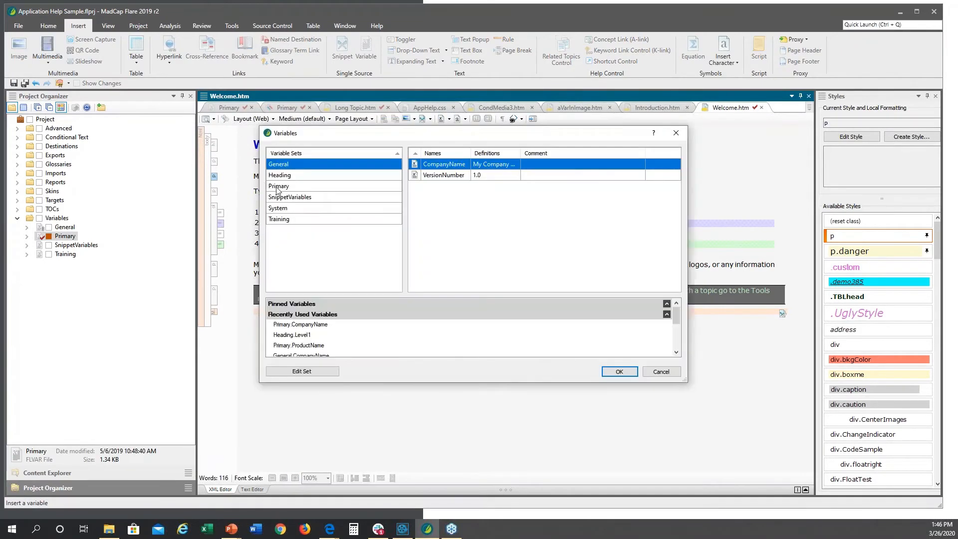
{"action": "left_click", "coordinate": [278, 187]}
{"action": "left_click", "coordinate": [438, 209]}
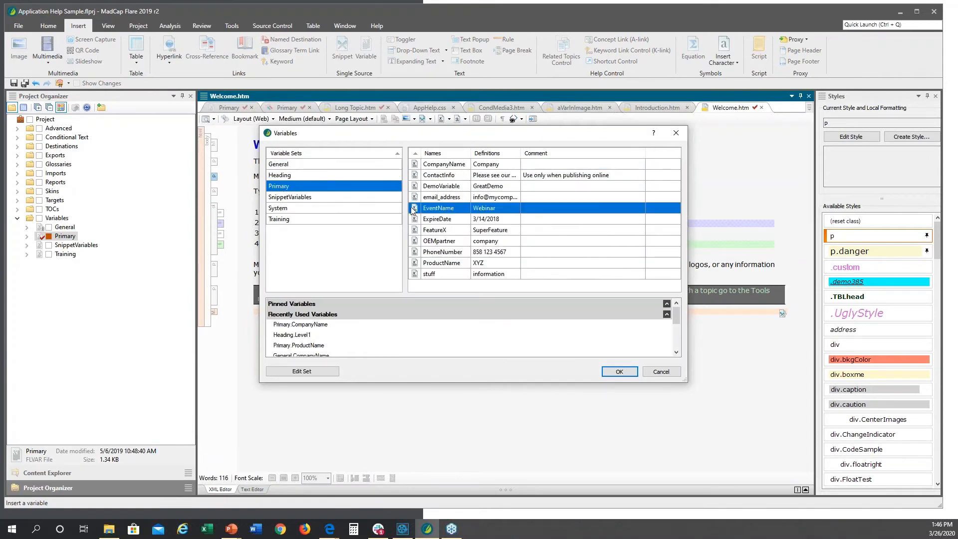
{"action": "left_click", "coordinate": [618, 372]}
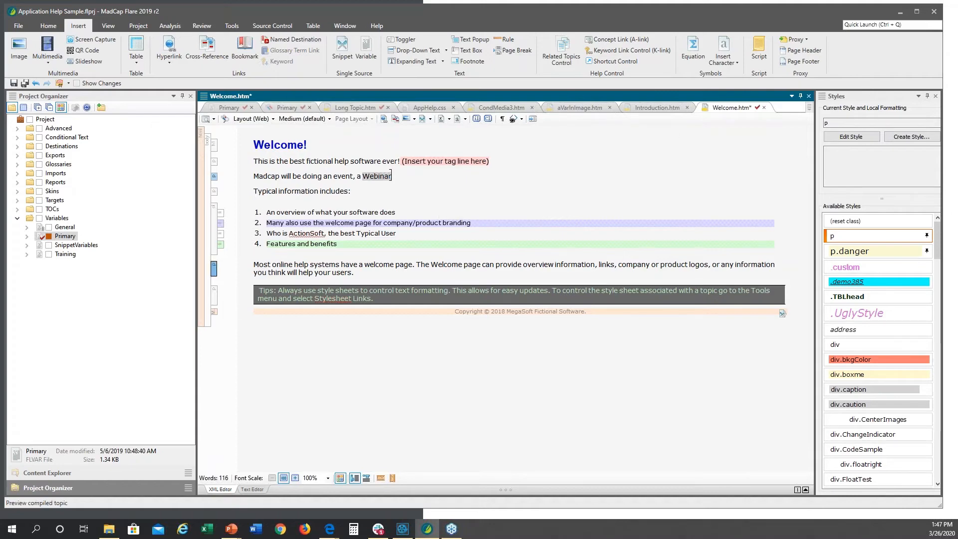
Expand the project's Targets folder and open the Intranet33 target.
{"action": "left_click", "coordinate": [17, 201]}
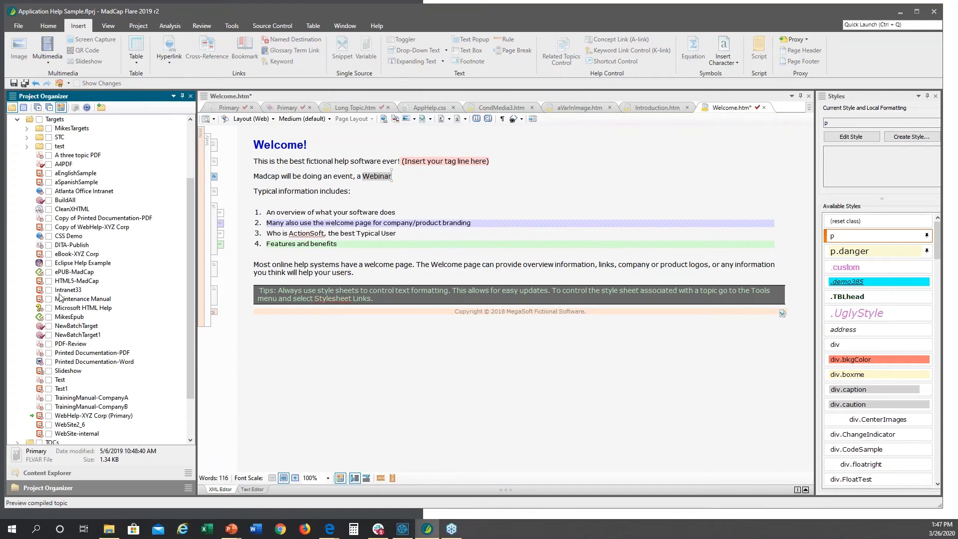
{"action": "left_click", "coordinate": [61, 290]}
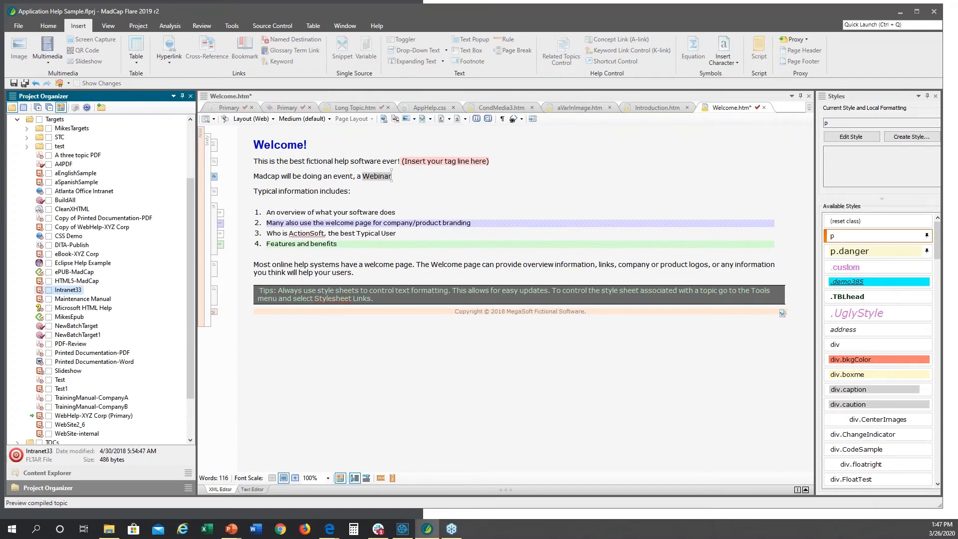
{"action": "double_click", "coordinate": [61, 290]}
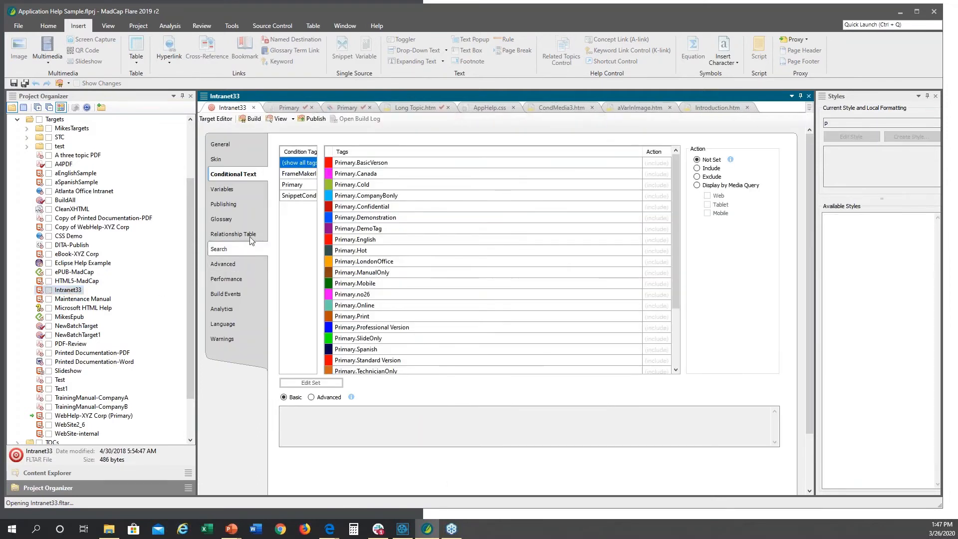
Set the definition of the Primary set's EventName variable to RoadShow in the Intranet33 target.
{"action": "left_click", "coordinate": [235, 193]}
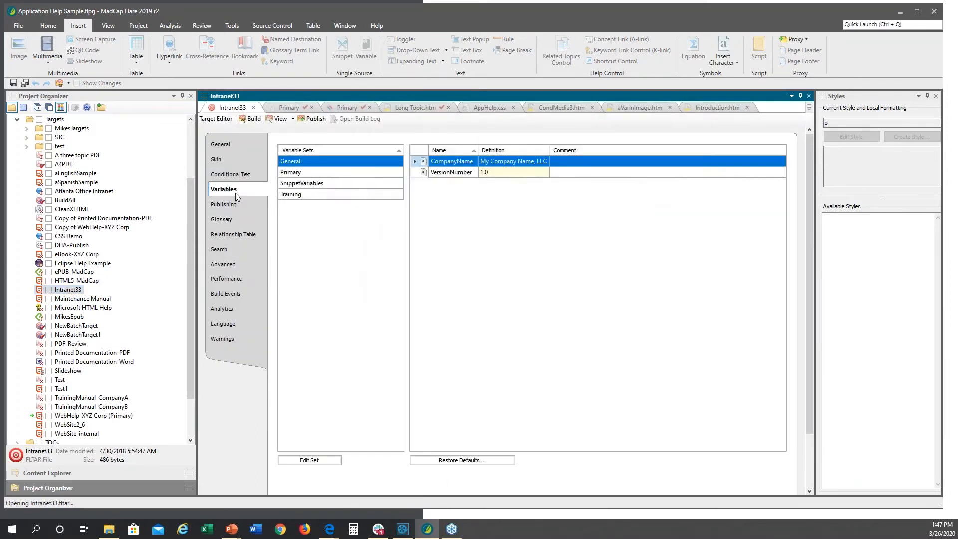
{"action": "left_click", "coordinate": [288, 172]}
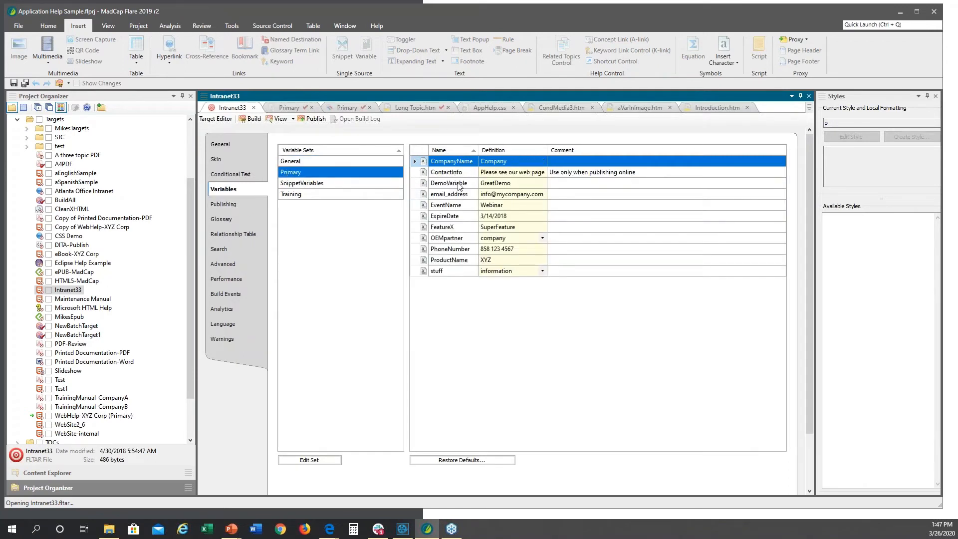
{"action": "left_click", "coordinate": [492, 205]}
{"action": "left_click", "coordinate": [492, 206]}
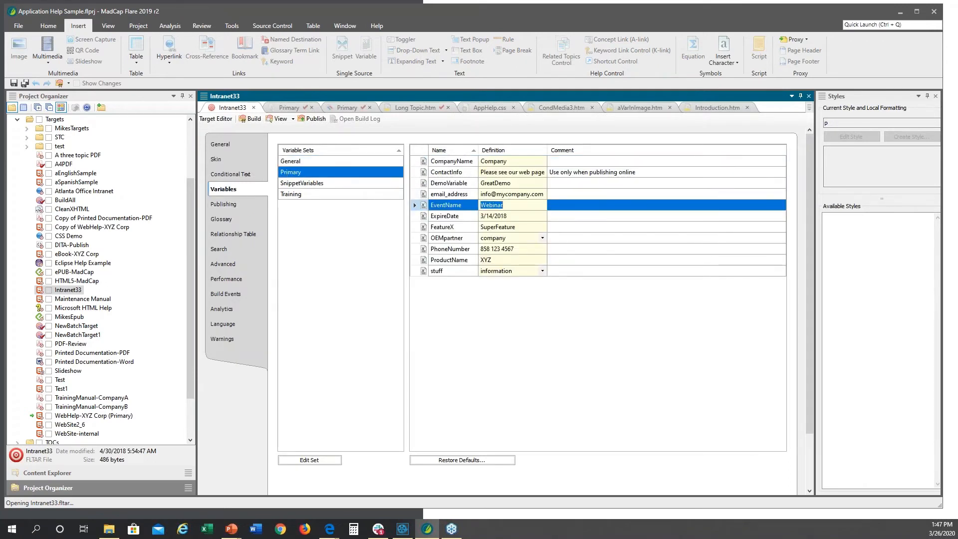
{"action": "type", "text": "RoadShow"}
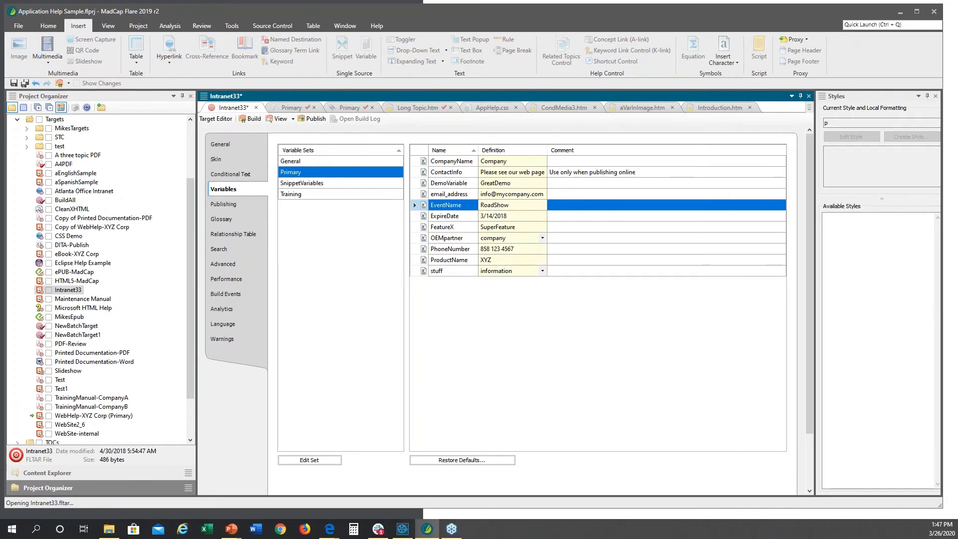
{"action": "left_click", "coordinate": [446, 217]}
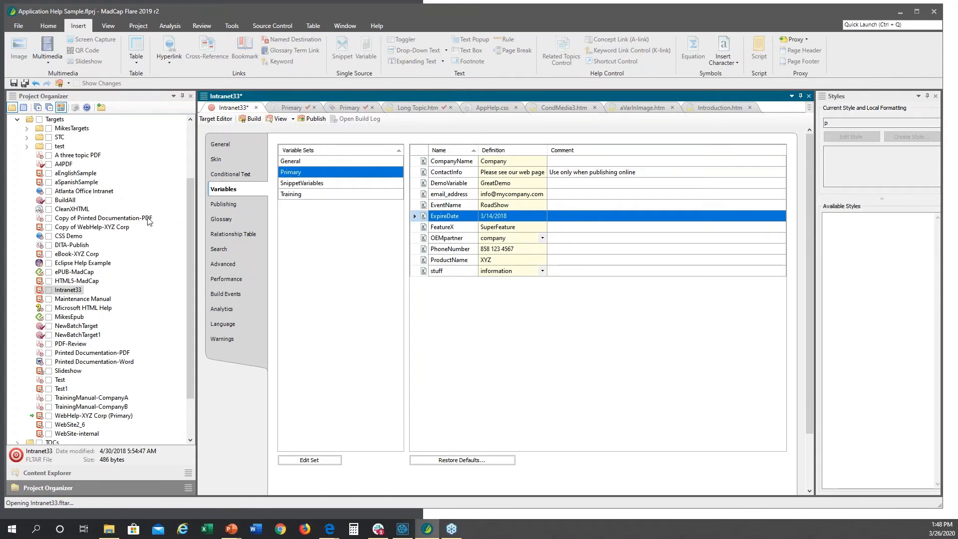
Open the Copy of Printed Documentation-PDF target and set its output file to the Primary set's EventName variable.
{"action": "double_click", "coordinate": [67, 220]}
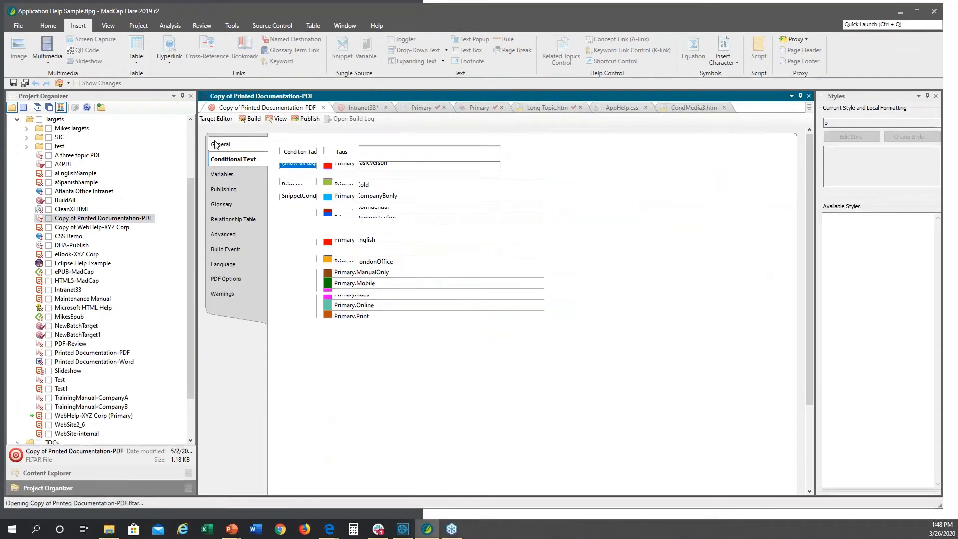
{"action": "left_click", "coordinate": [215, 144]}
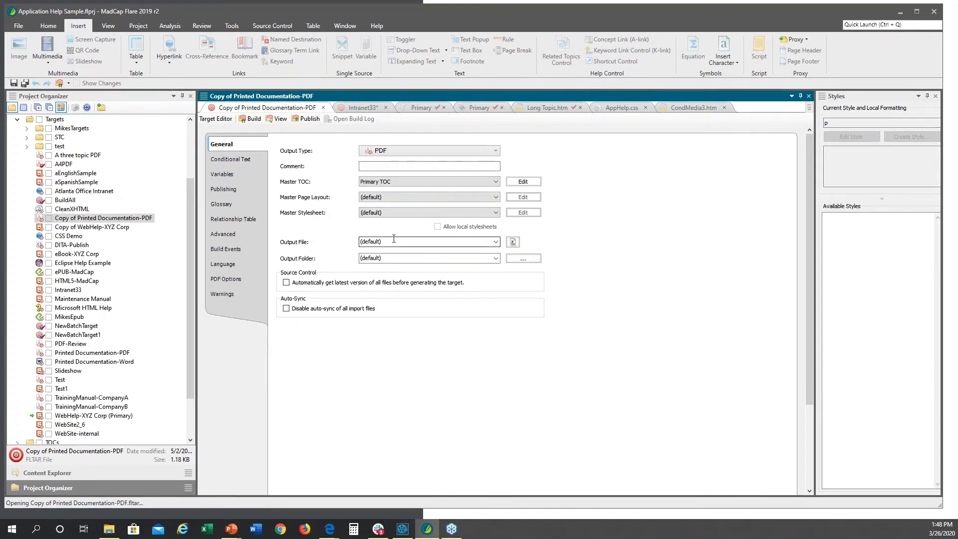
{"action": "left_click", "coordinate": [513, 243]}
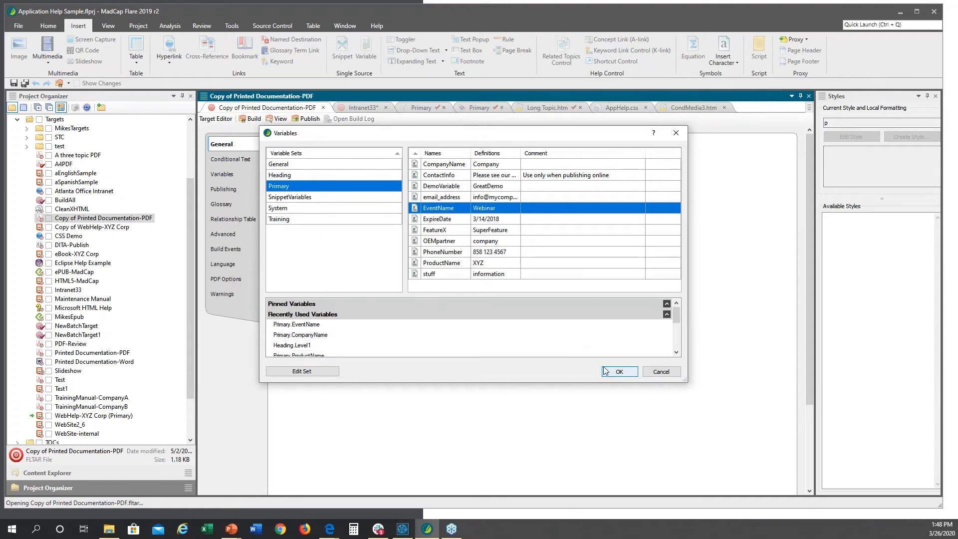
{"action": "left_click", "coordinate": [619, 371]}
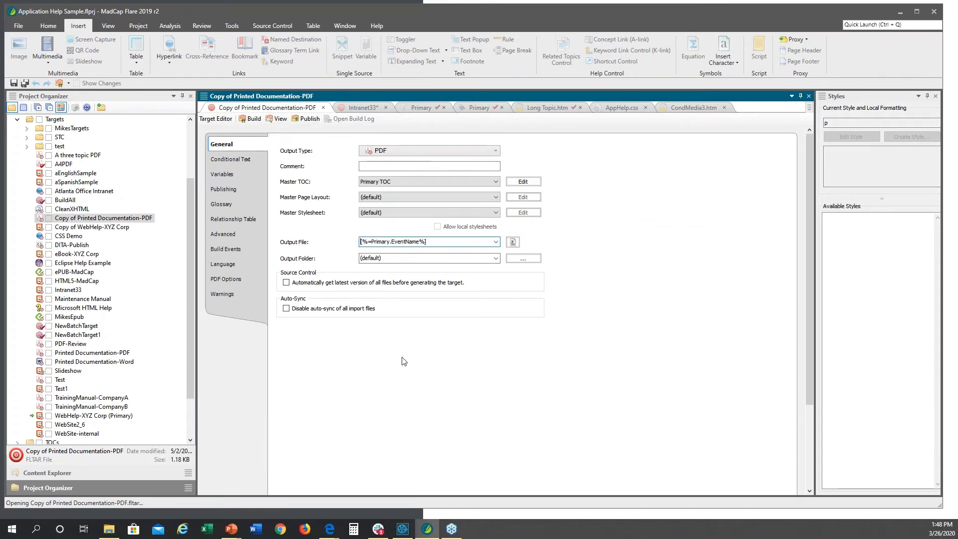
Check the Primary variable definitions in the Copy of Printed Documentation-PDF target and return to its general settings.
{"action": "left_click", "coordinate": [227, 177]}
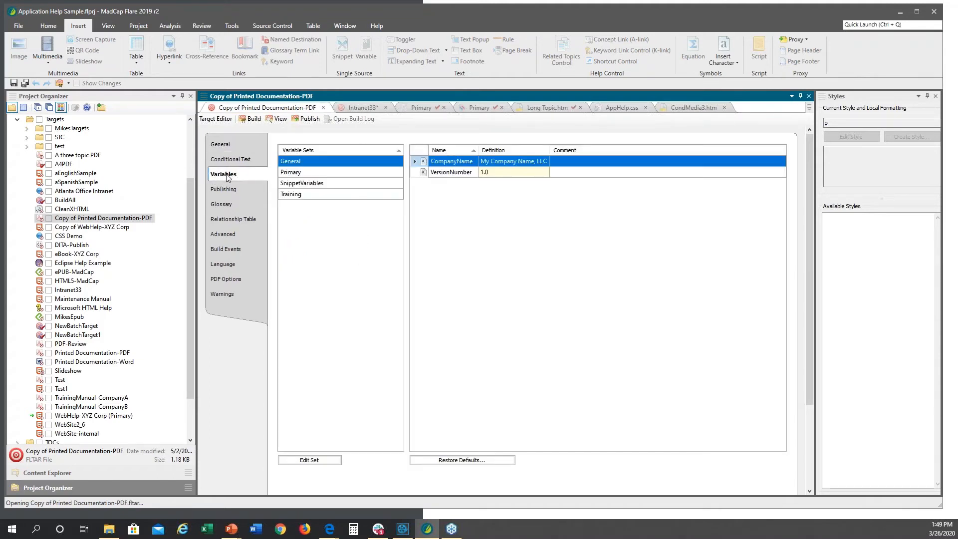
{"action": "left_click", "coordinate": [287, 173]}
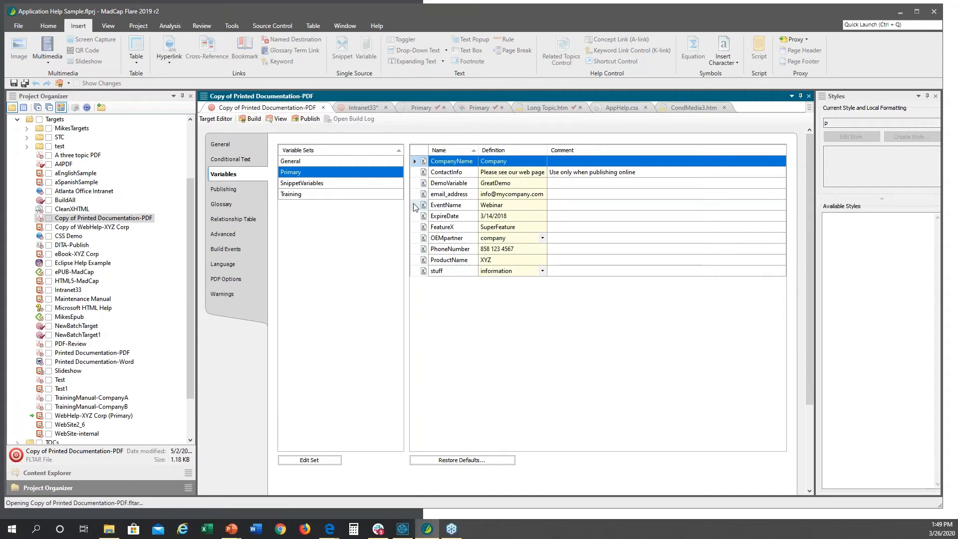
{"action": "left_click", "coordinate": [228, 146]}
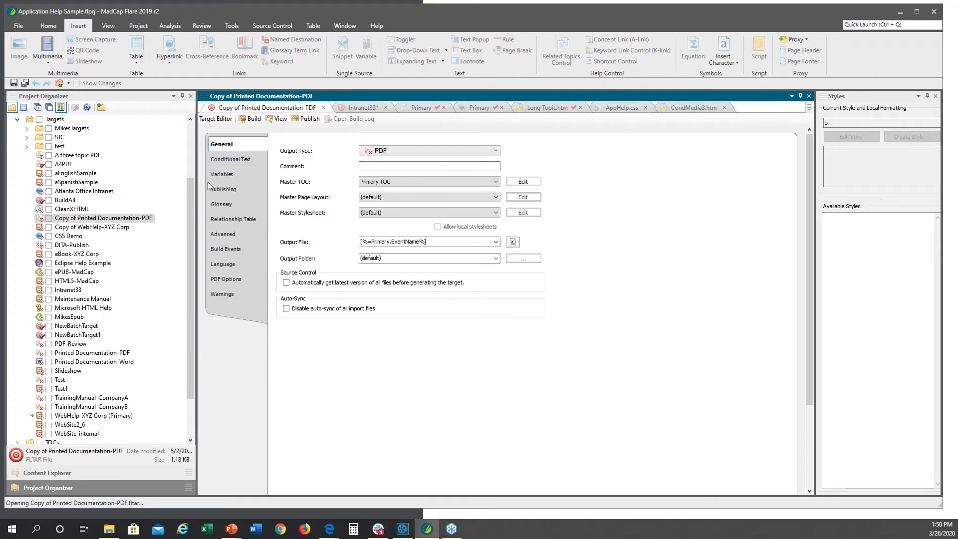
{"action": "key", "text": "alt+Tab"}
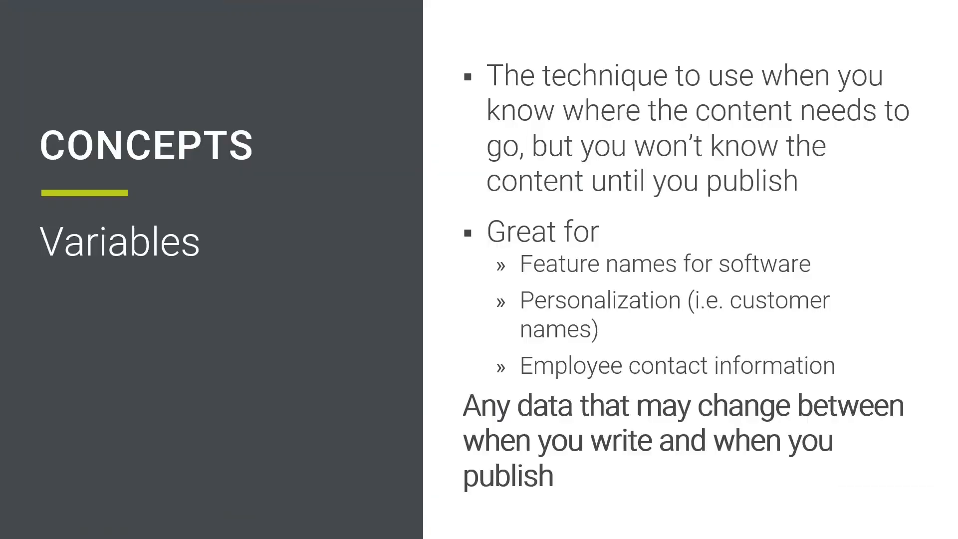
{"action": "left_click", "coordinate": [331, 228]}
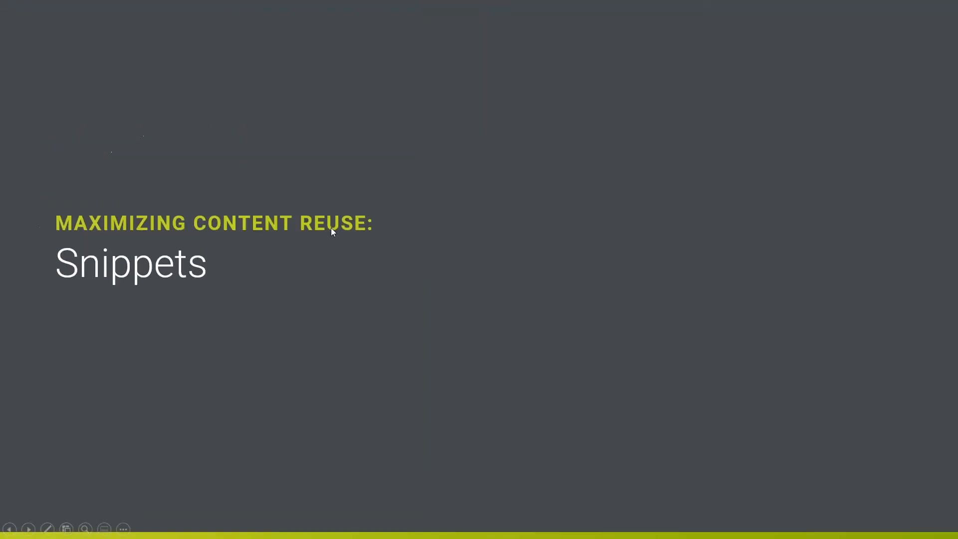
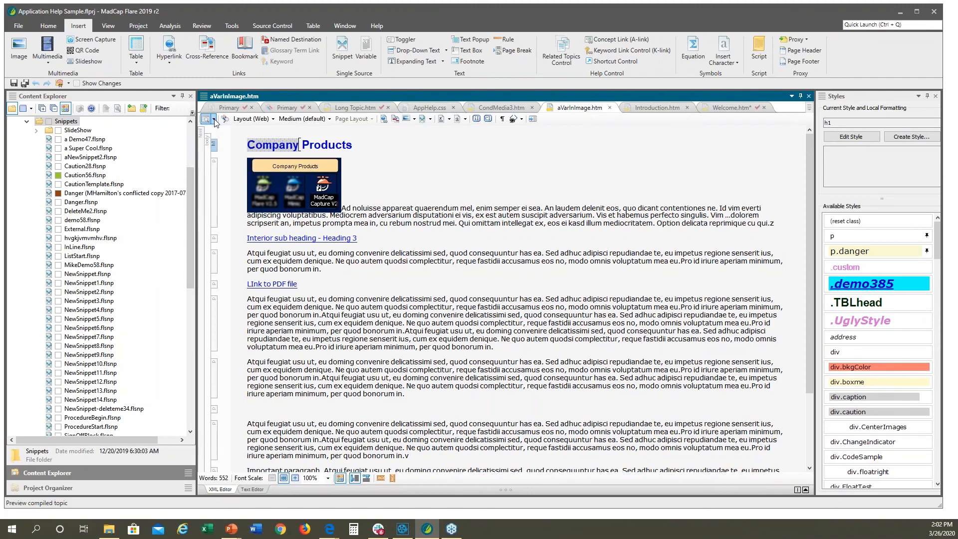
Preview the aVarInImage.htm topic as WebHelp-XYZ Corp and place the preview beside the topic's heading and image.
{"action": "left_click", "coordinate": [214, 120]}
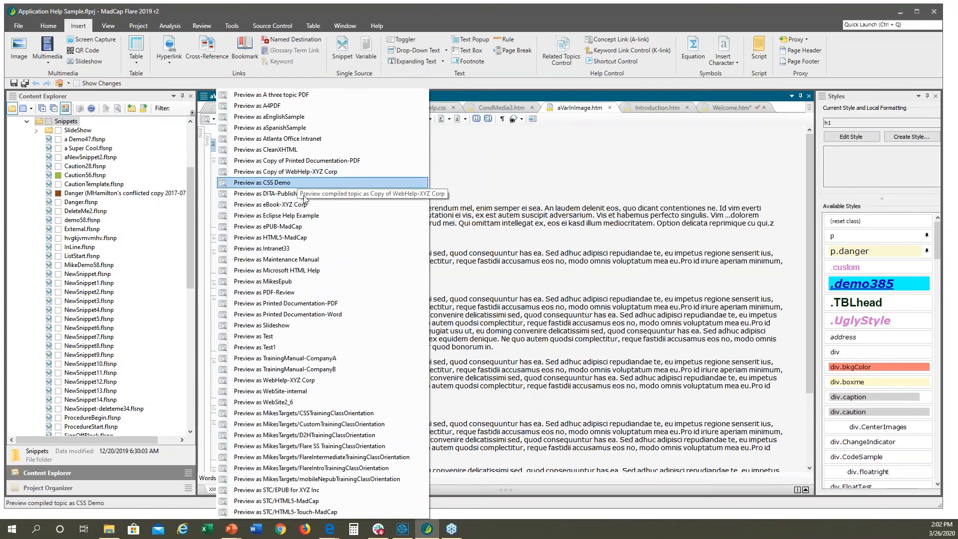
{"action": "left_click", "coordinate": [300, 381]}
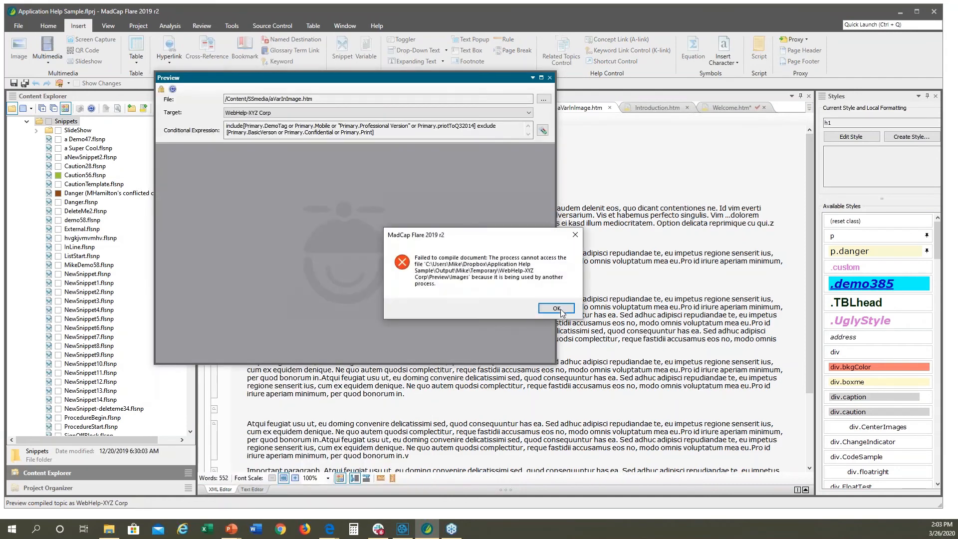
{"action": "left_click", "coordinate": [558, 308]}
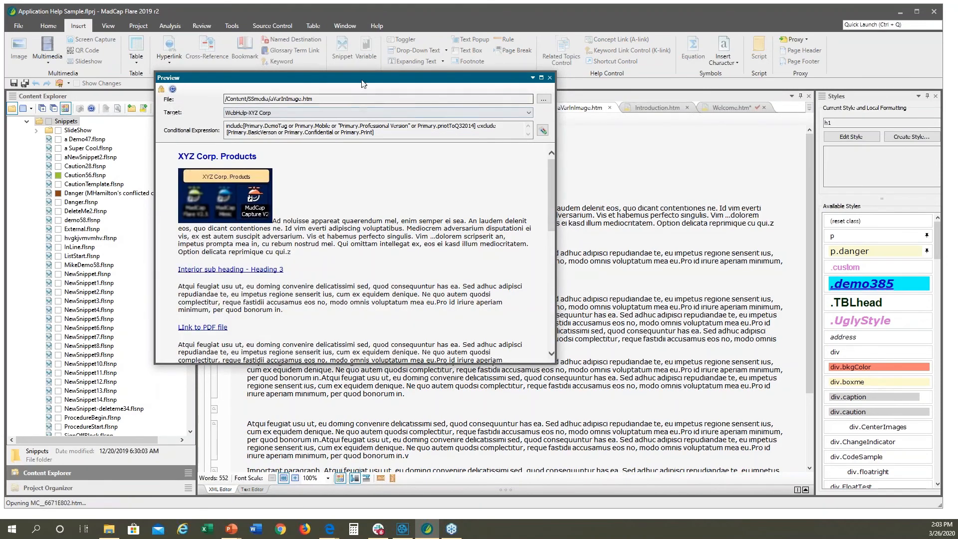
{"action": "left_click_drag", "start_coordinate": [371, 80], "coordinate": [639, 62]}
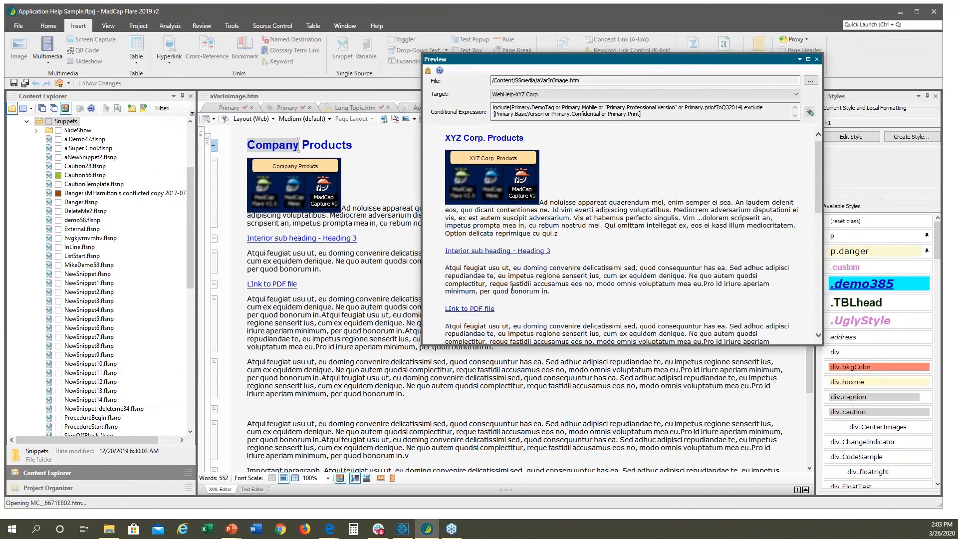
Examine the company name in the preview's heading and image, and close the preview.
{"action": "left_click_drag", "start_coordinate": [446, 141], "coordinate": [523, 140]}
{"action": "left_click", "coordinate": [542, 146]}
{"action": "left_click", "coordinate": [817, 59]}
{"action": "left_click", "coordinate": [462, 253]}
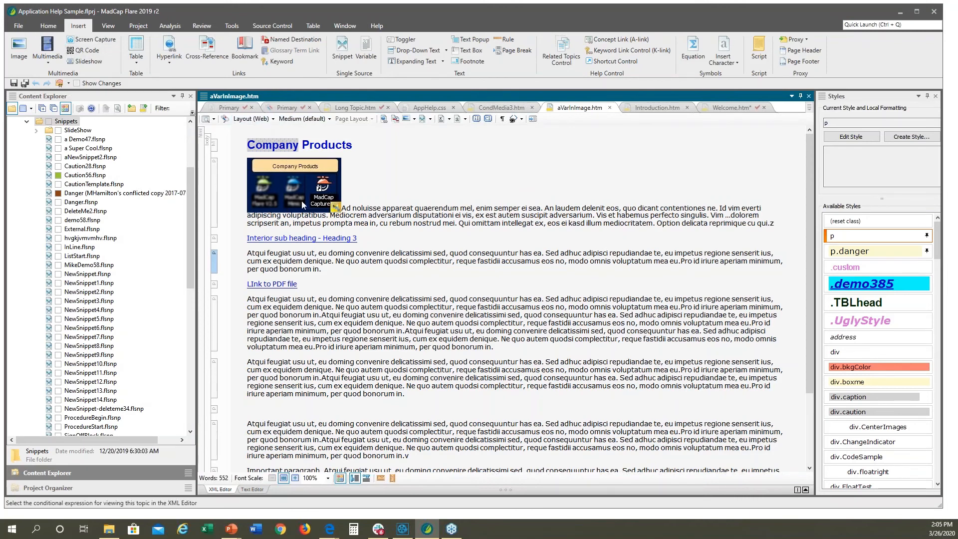
Open the topic's product image for editing in MadCap Capture.
{"action": "right_click", "coordinate": [279, 181]}
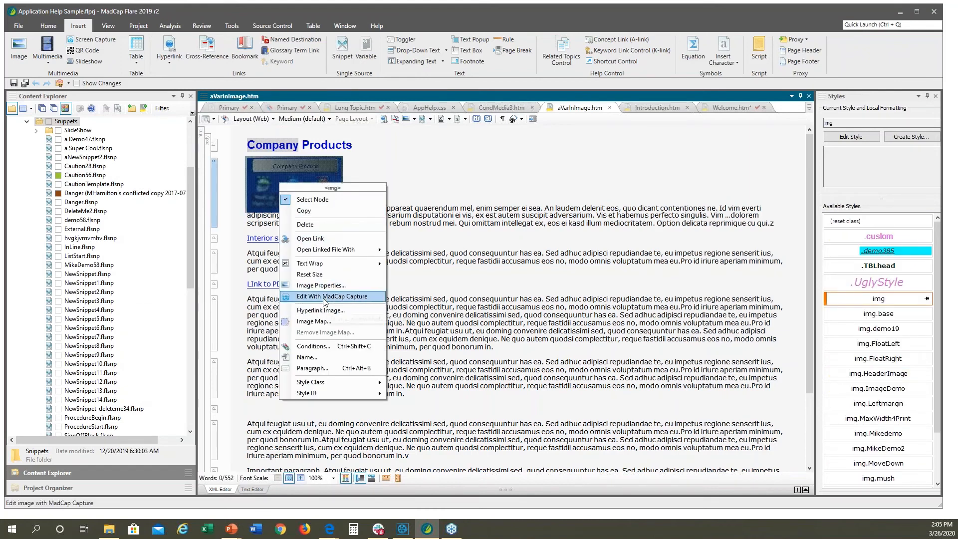
{"action": "left_click", "coordinate": [354, 297]}
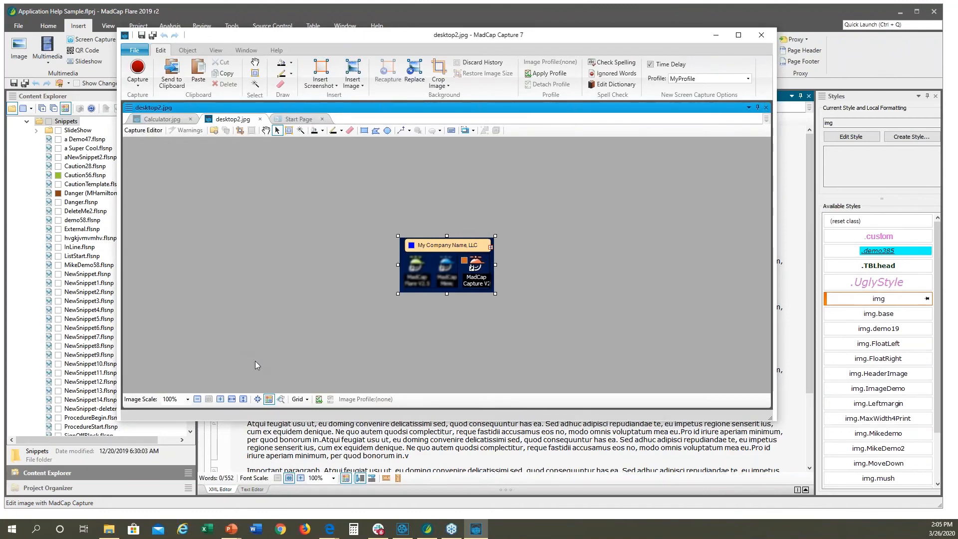
{"action": "mouse_move", "coordinate": [441, 246]}
{"action": "left_click_drag", "start_coordinate": [439, 36], "coordinate": [498, 82]}
{"action": "left_click_drag", "start_coordinate": [538, 106], "coordinate": [714, 127]}
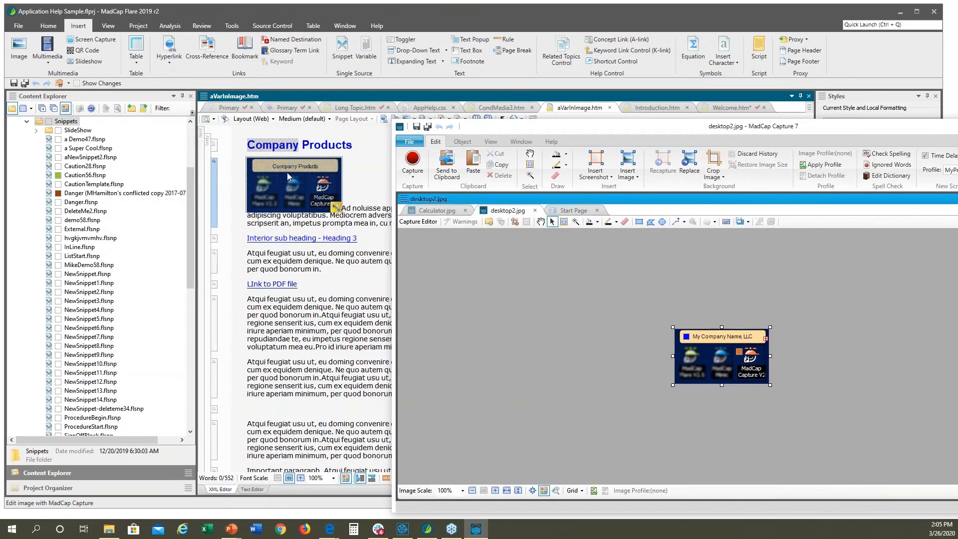
{"action": "left_click_drag", "start_coordinate": [598, 129], "coordinate": [344, 27]}
{"action": "mouse_move", "coordinate": [480, 277]}
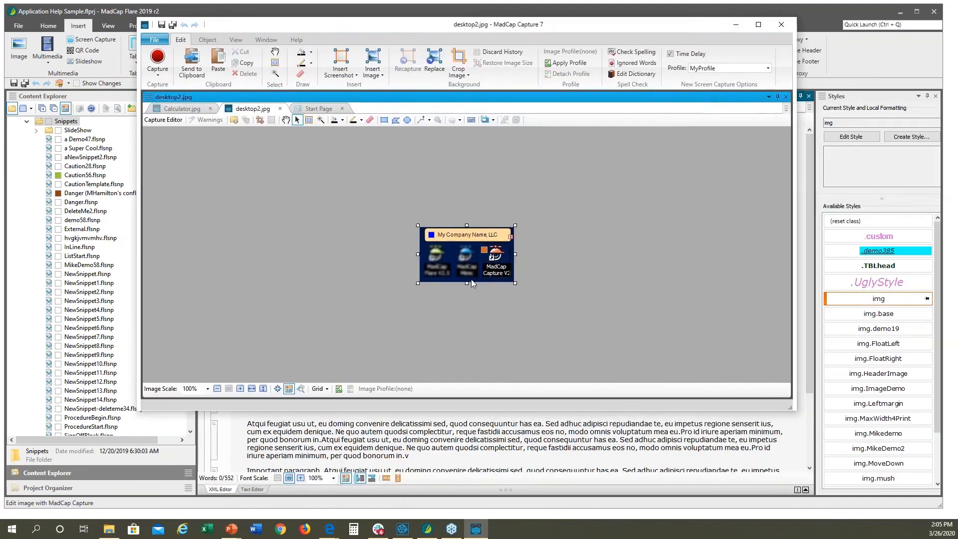
Move the company name callout off the desktop2.jpg image and back to its place above the icons.
{"action": "left_click_drag", "start_coordinate": [491, 234], "coordinate": [457, 168]}
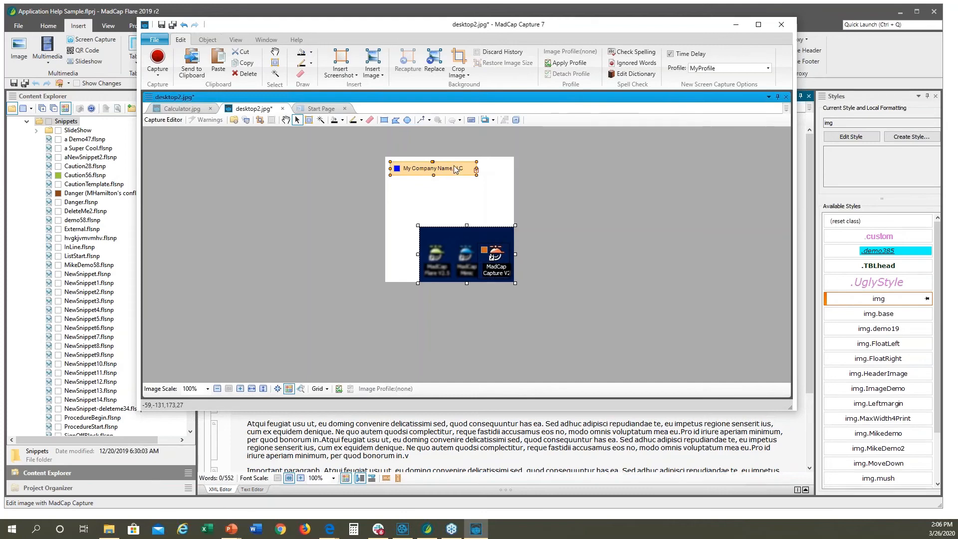
{"action": "left_click_drag", "start_coordinate": [453, 167], "coordinate": [490, 237]}
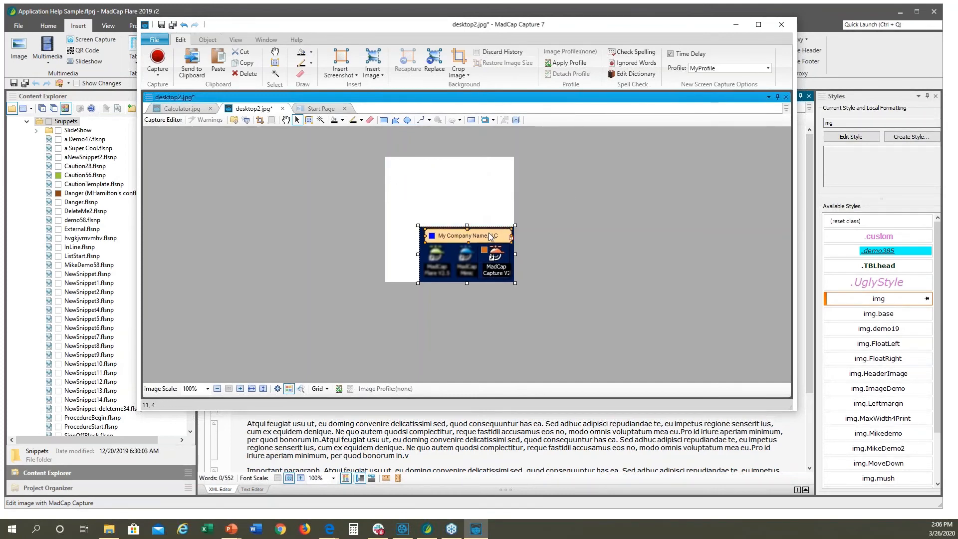
Examine the CompanyName variable in the callout's rich text and the available variables, leaving everything unchanged.
{"action": "double_click", "coordinate": [461, 236]}
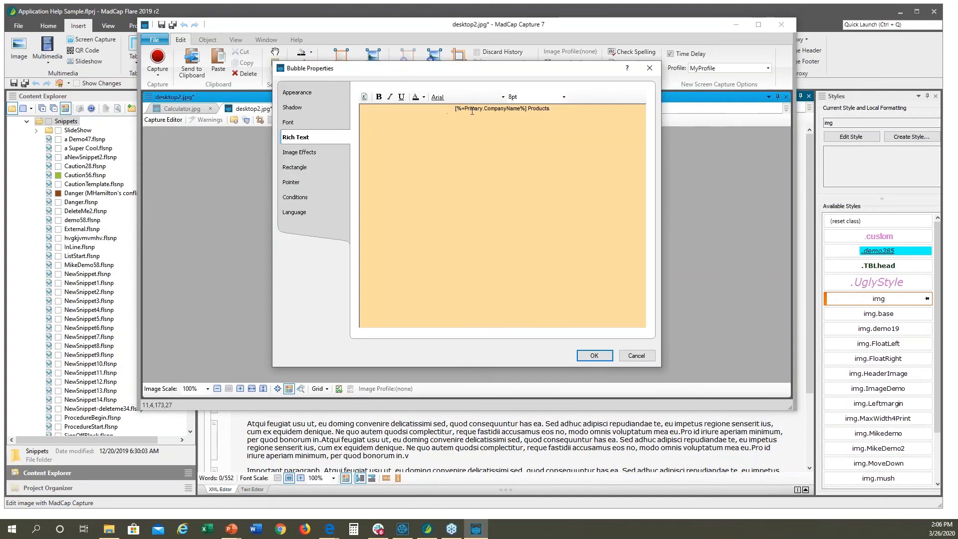
{"action": "left_click_drag", "start_coordinate": [527, 108], "coordinate": [445, 108]}
{"action": "left_click", "coordinate": [559, 109]}
{"action": "left_click", "coordinate": [527, 108]}
{"action": "left_click", "coordinate": [364, 97]}
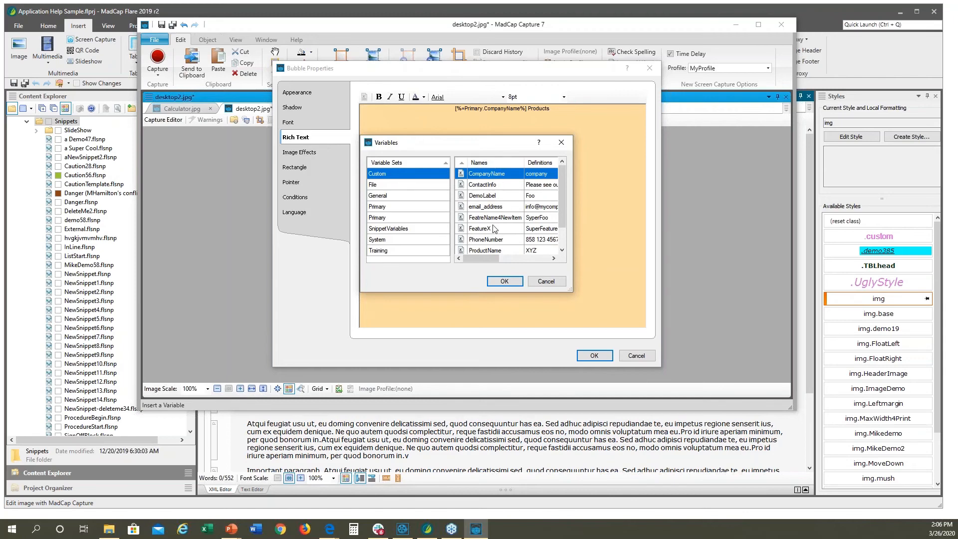
{"action": "left_click", "coordinate": [545, 282]}
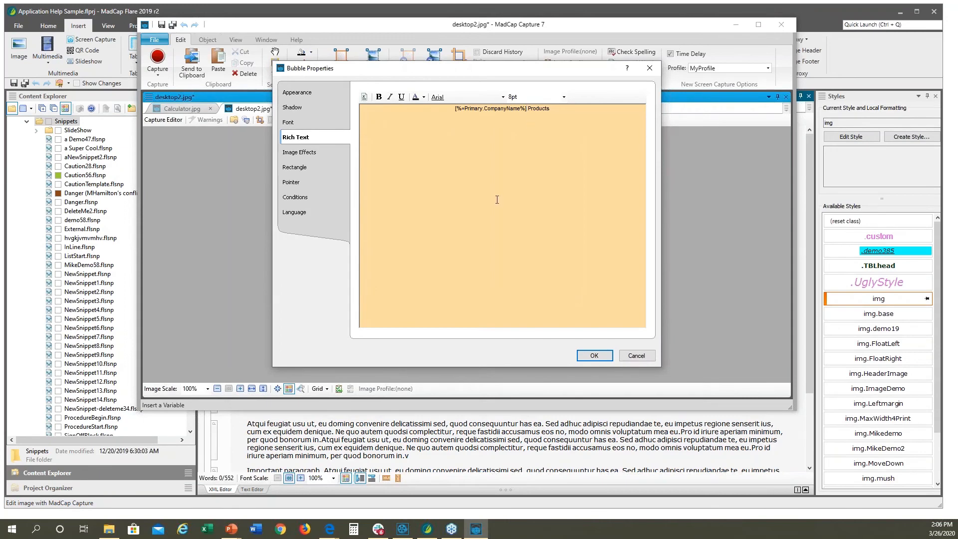
{"action": "left_click", "coordinate": [633, 356]}
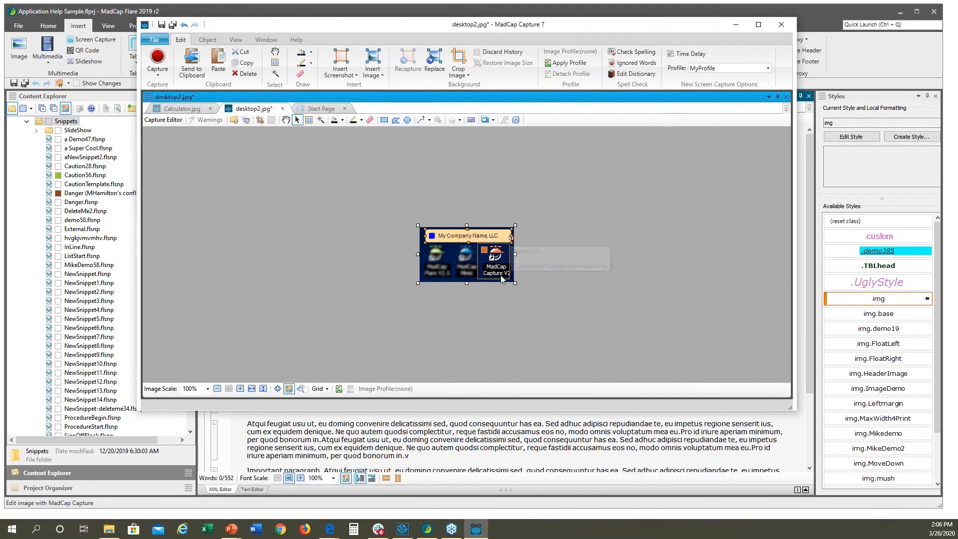
Move the Capture window aside to compare its callout with the topic's image, and minimize Capture.
{"action": "left_click_drag", "start_coordinate": [424, 30], "coordinate": [492, 375]}
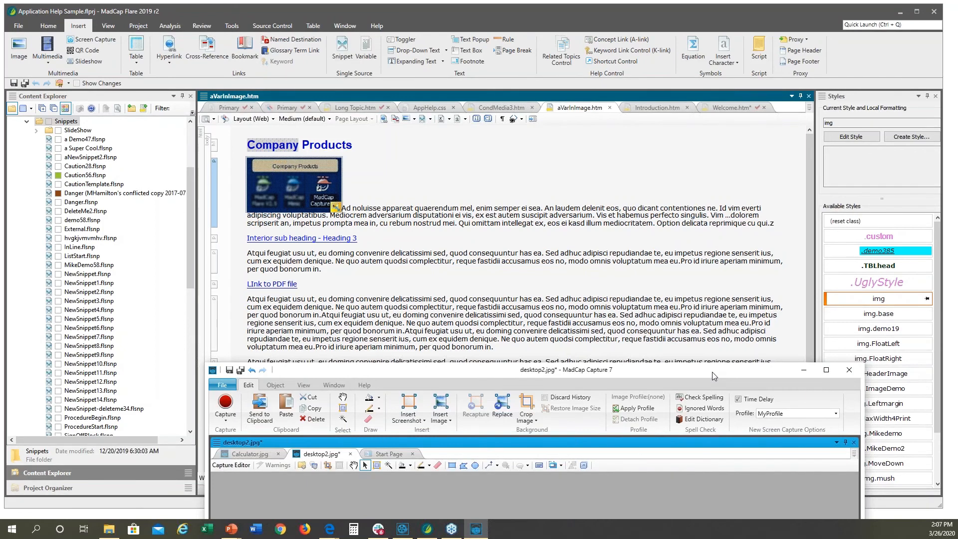
{"action": "left_click_drag", "start_coordinate": [711, 371], "coordinate": [709, 76]}
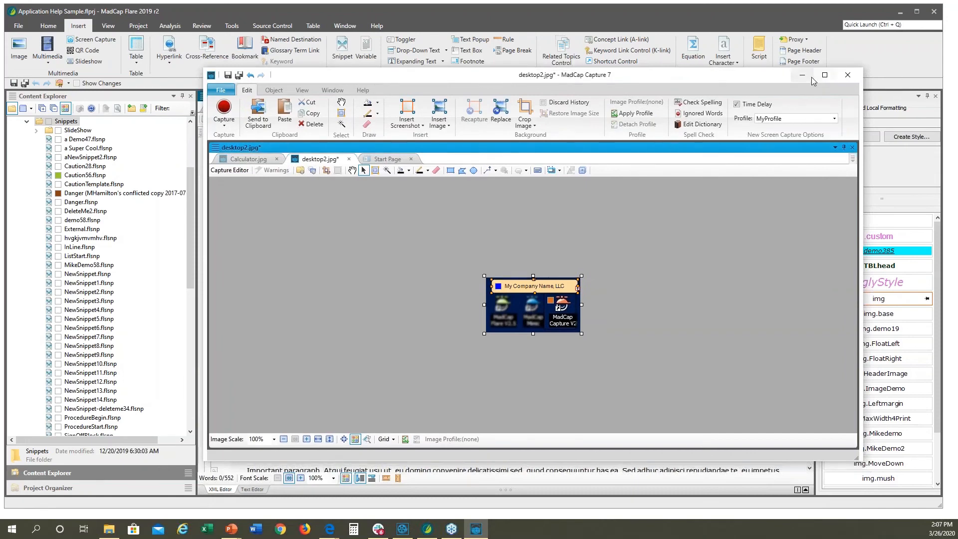
{"action": "left_click", "coordinate": [803, 75]}
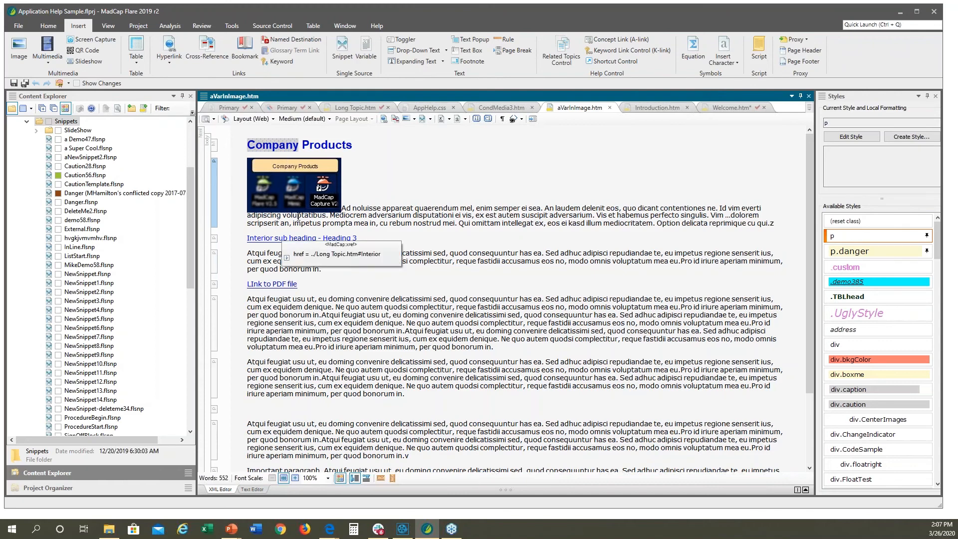
Reopen the product image in MadCap Capture, move the conditioned highlight rectangle onto the middle MadCap Mimic icon, and save desktop2.jpg.
{"action": "right_click", "coordinate": [286, 183]}
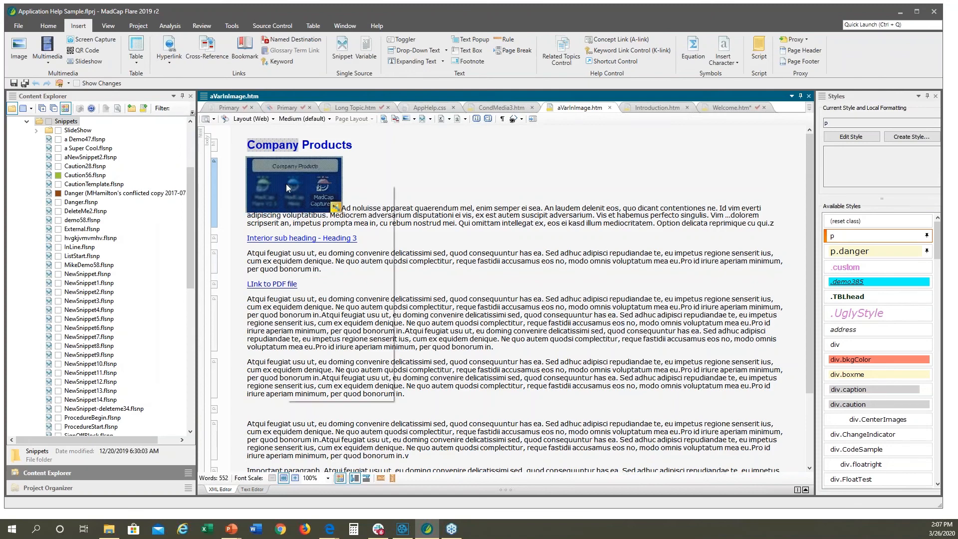
{"action": "left_click", "coordinate": [322, 298]}
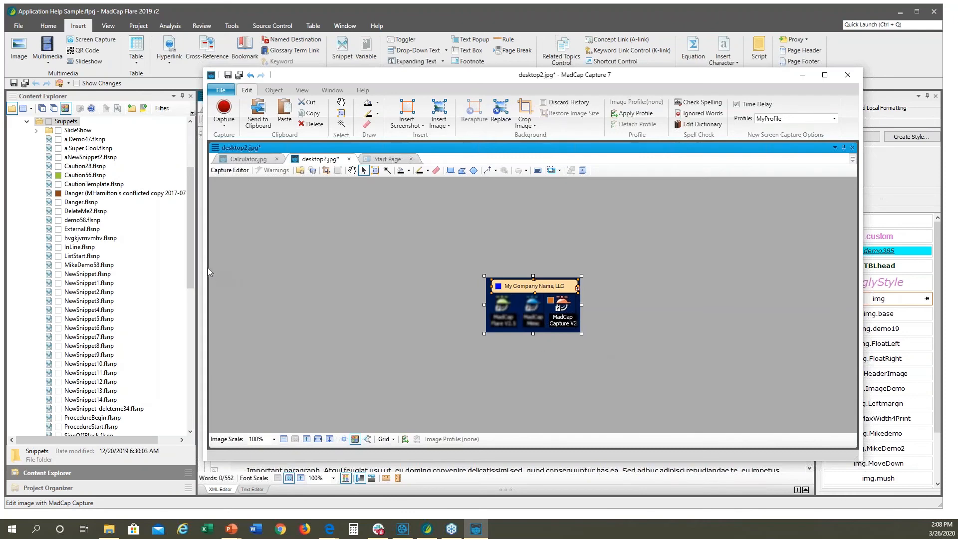
{"action": "left_click_drag", "start_coordinate": [204, 267], "coordinate": [400, 268]}
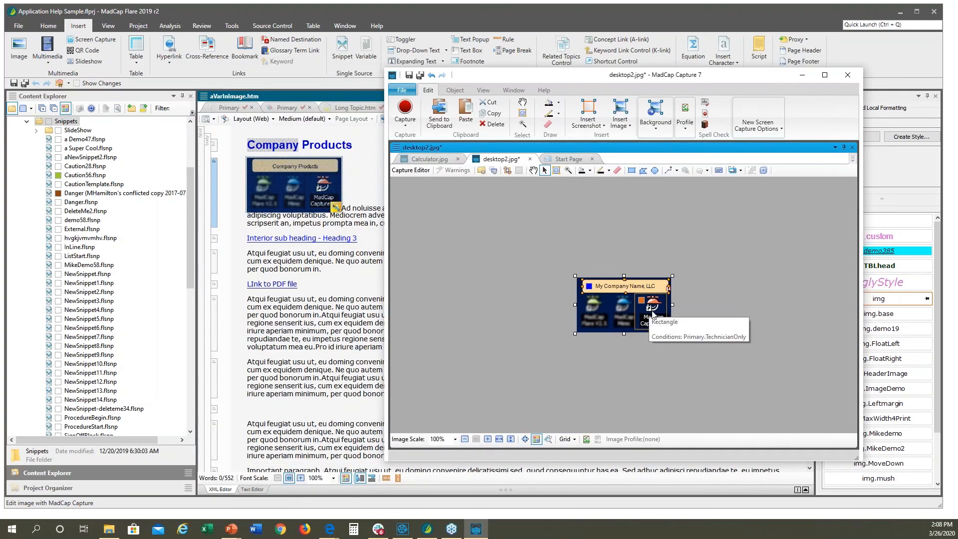
{"action": "left_click_drag", "start_coordinate": [651, 313], "coordinate": [627, 314]}
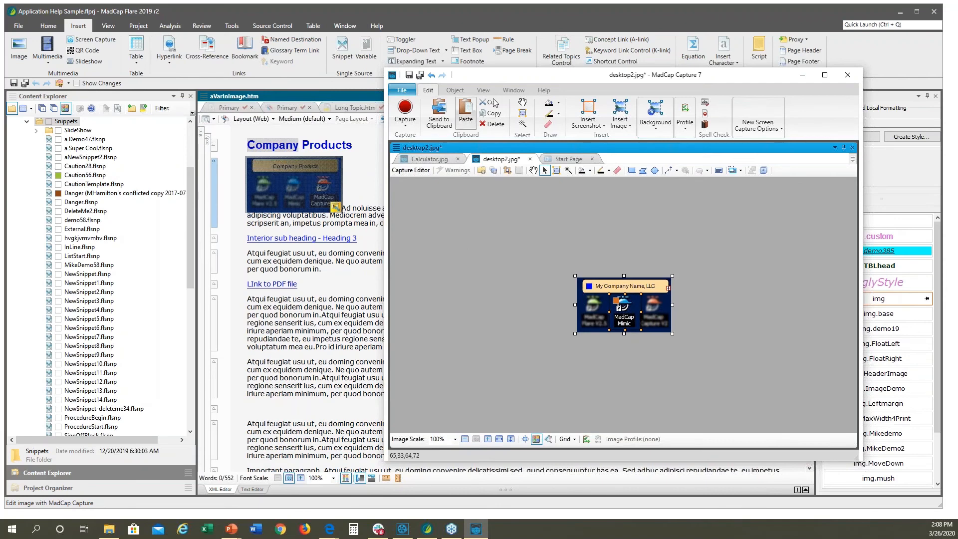
{"action": "left_click", "coordinate": [409, 75]}
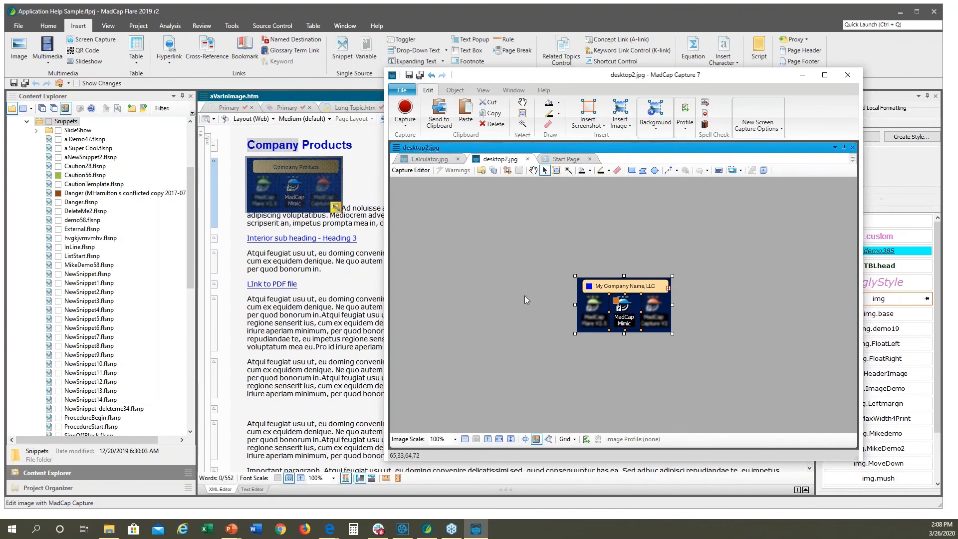
Return to Flare and preview the aVarInImage.htm topic as WebHelp-XYZ Corp.
{"action": "mouse_move", "coordinate": [617, 318]}
{"action": "left_click", "coordinate": [333, 305]}
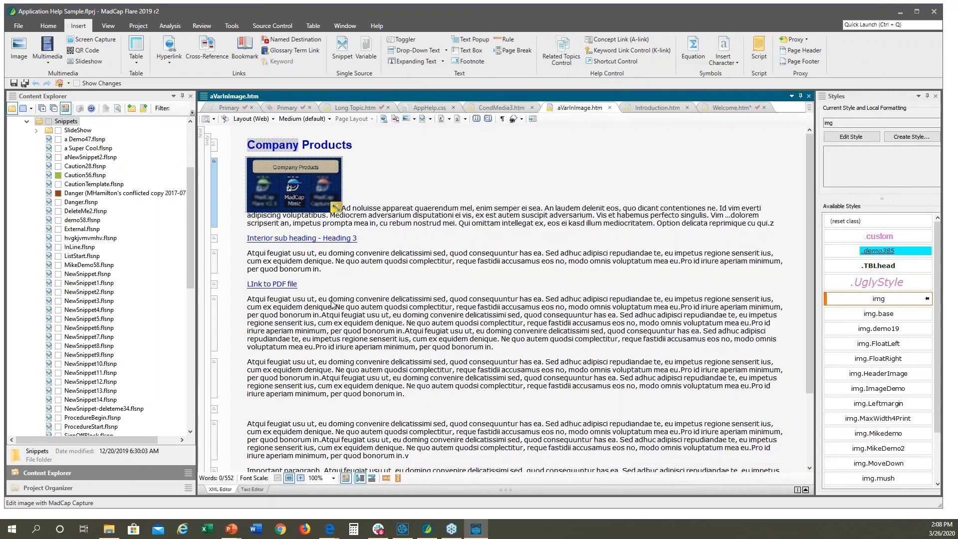
{"action": "left_click", "coordinate": [205, 120]}
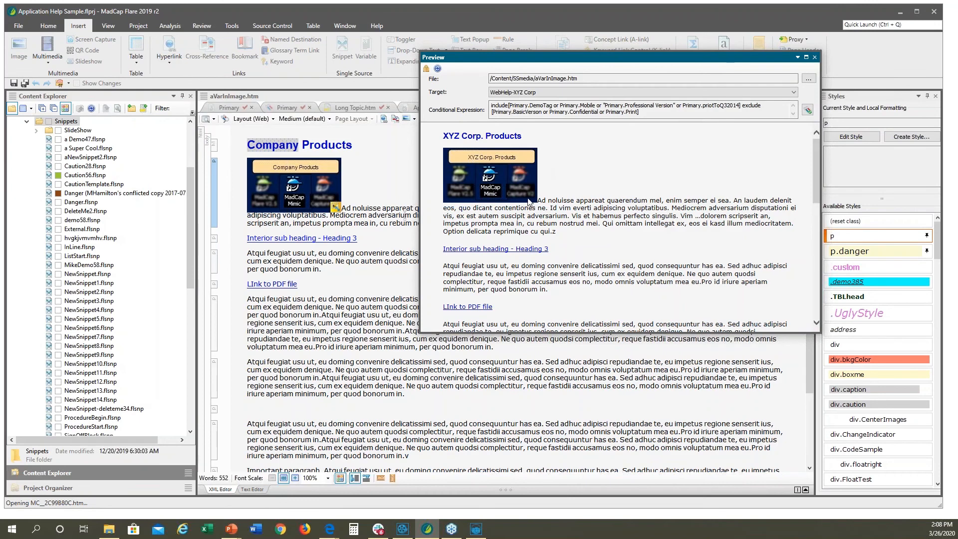
Set Primary.TechnicianOnly to Exclude in the preview's conditional expression, examine the image's icons, and close the preview.
{"action": "left_click", "coordinate": [807, 111]}
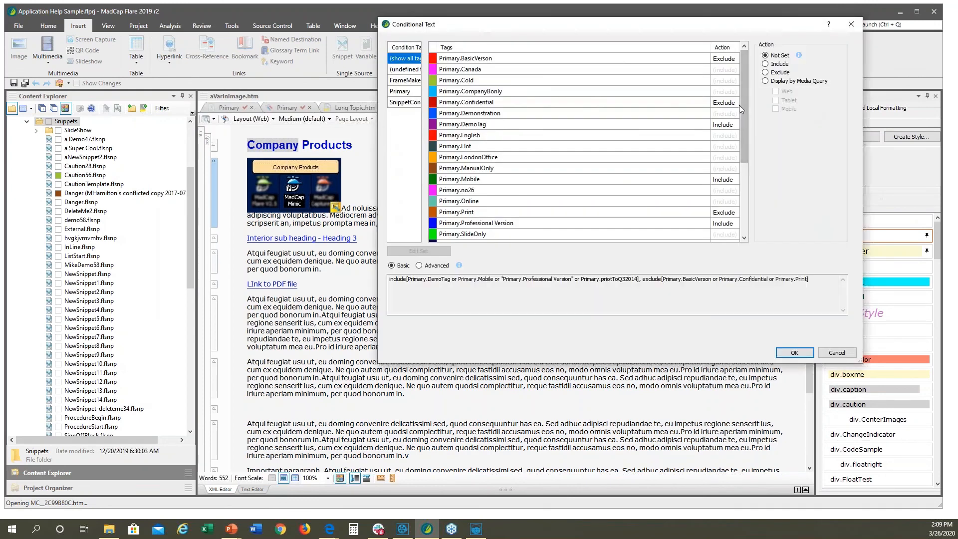
{"action": "left_click_drag", "start_coordinate": [743, 103], "coordinate": [744, 186]}
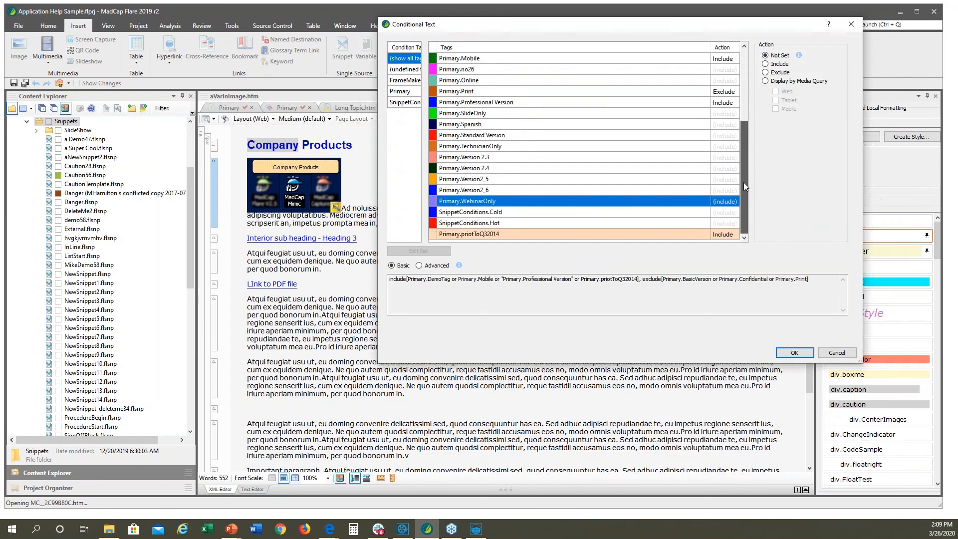
{"action": "left_click", "coordinate": [543, 147]}
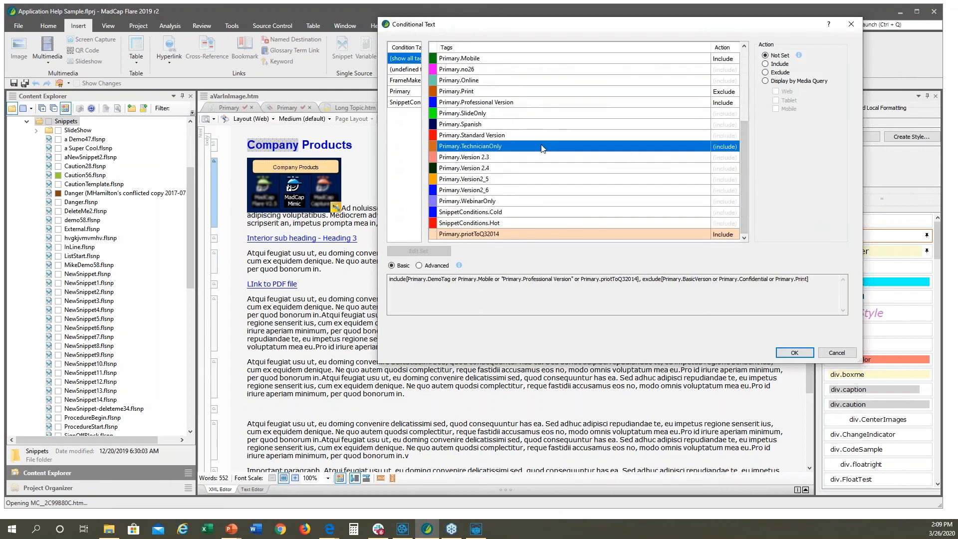
{"action": "left_click", "coordinate": [765, 72]}
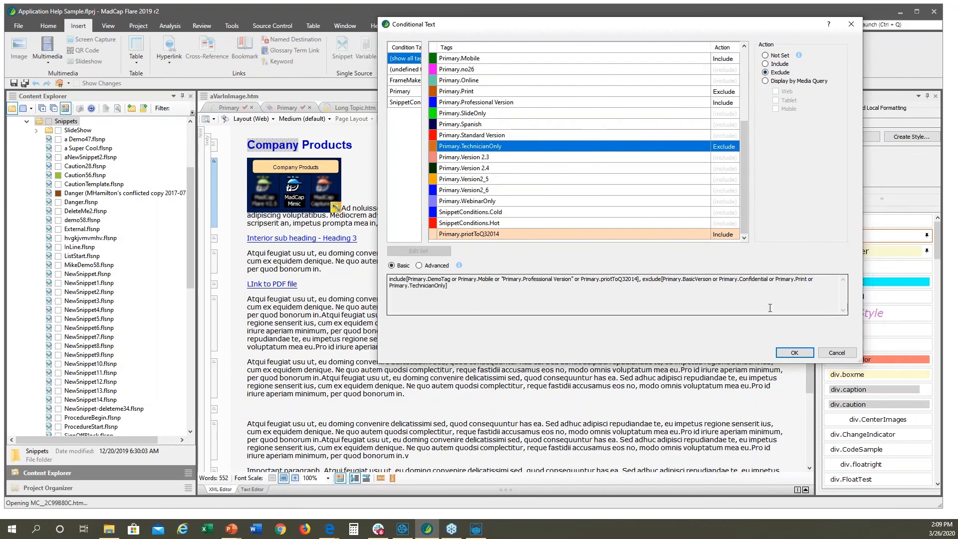
{"action": "left_click", "coordinate": [788, 354]}
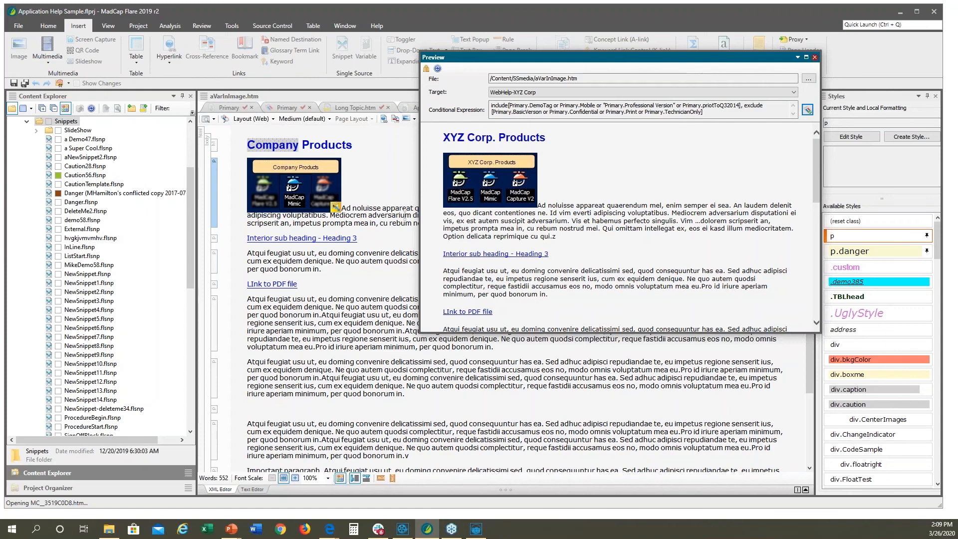
{"action": "left_click", "coordinate": [814, 58]}
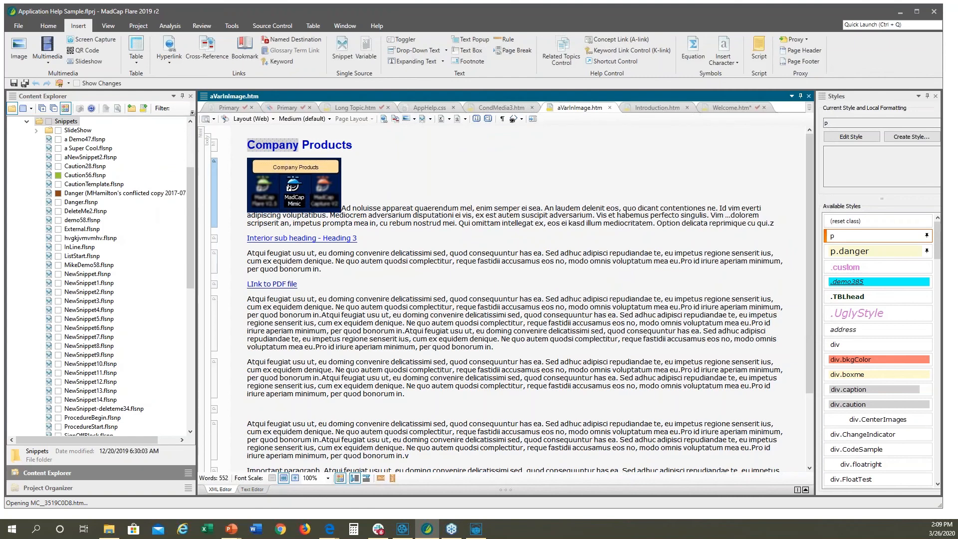
Preview the CondMedia3.htm topic as WebHelp-XYZ Corp, enlarge the preview to examine the whole calculator image, and close it.
{"action": "left_click", "coordinate": [412, 283]}
{"action": "left_click", "coordinate": [502, 107]}
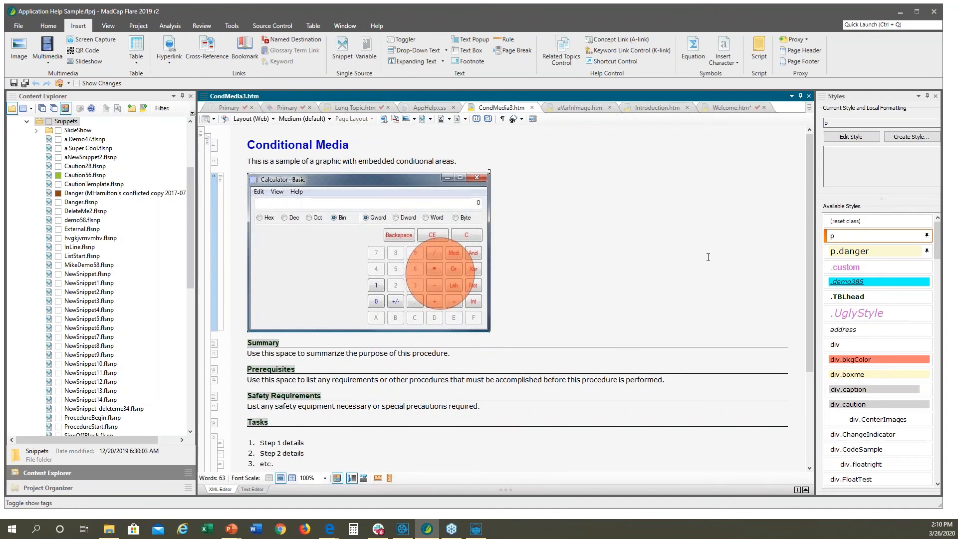
{"action": "left_click", "coordinate": [206, 122]}
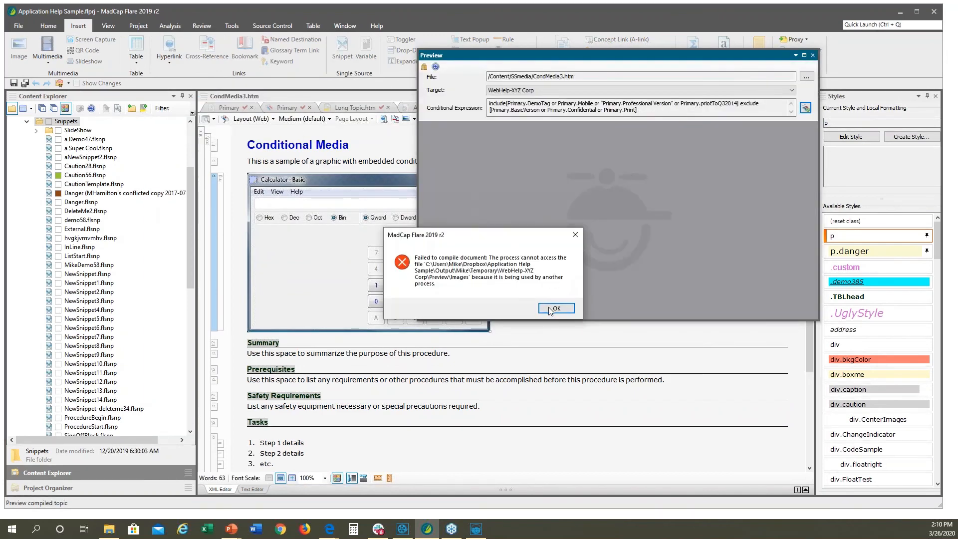
{"action": "left_click", "coordinate": [550, 309]}
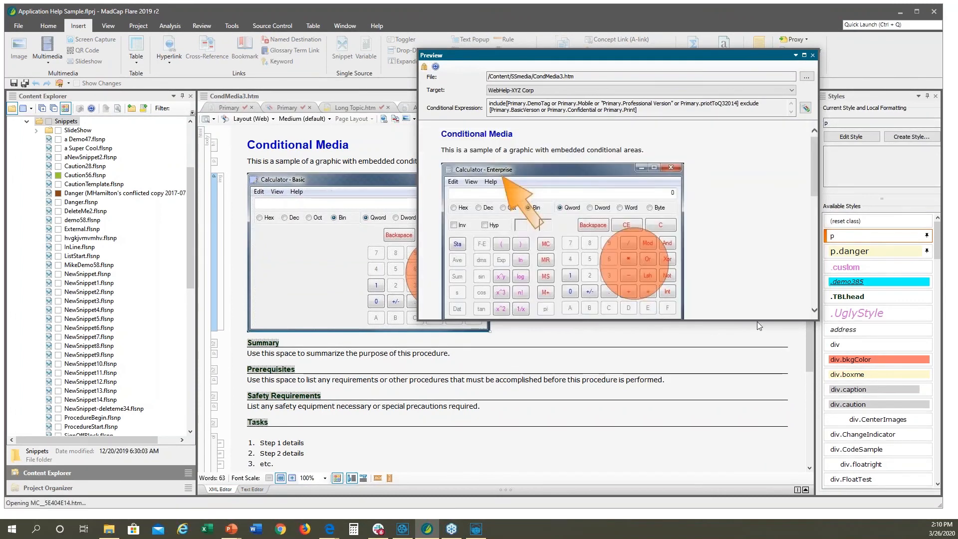
{"action": "left_click_drag", "start_coordinate": [758, 320], "coordinate": [782, 415]}
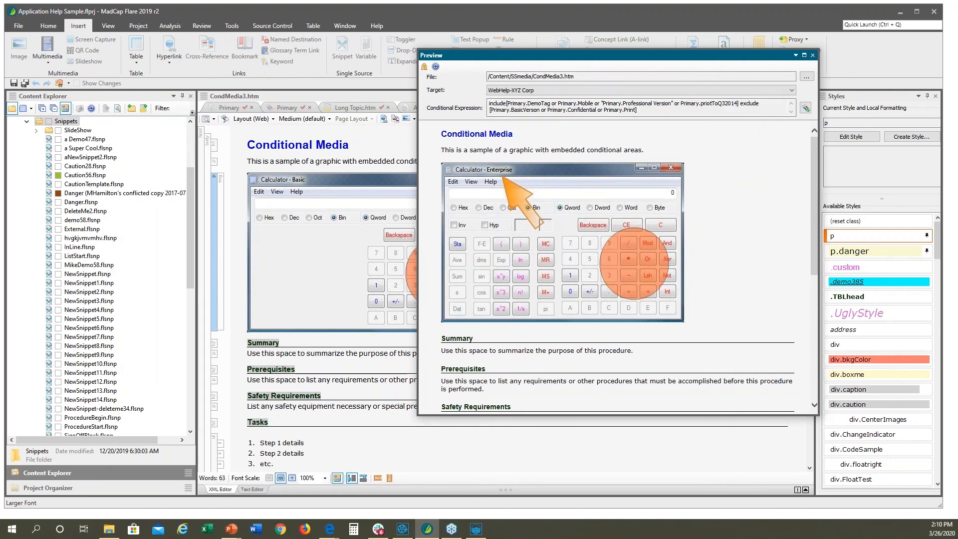
{"action": "left_click", "coordinate": [812, 55]}
Open the calculator image in MadCap Capture and move the scientific keypad, orange arrow and Enterprise title overlays off the base image.
{"action": "right_click", "coordinate": [346, 226]}
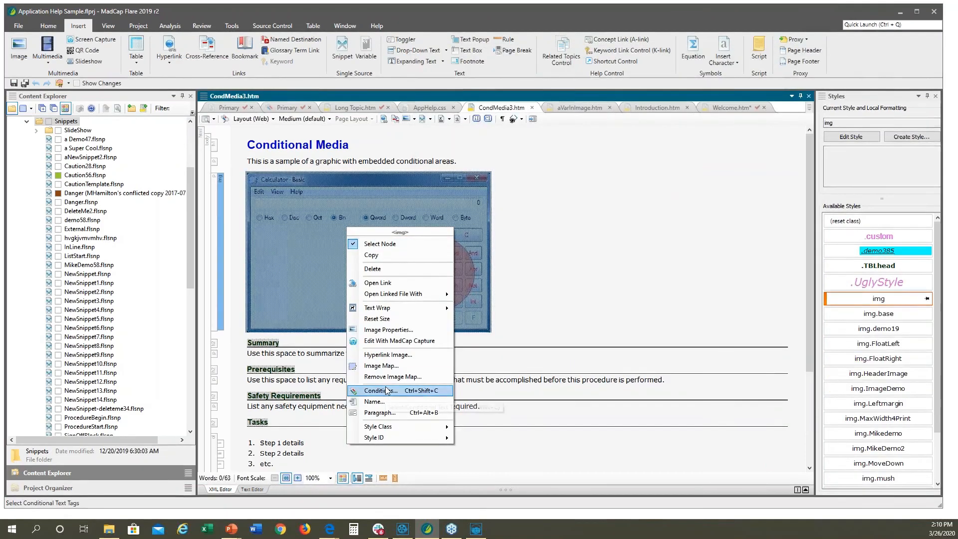
{"action": "left_click", "coordinate": [394, 341]}
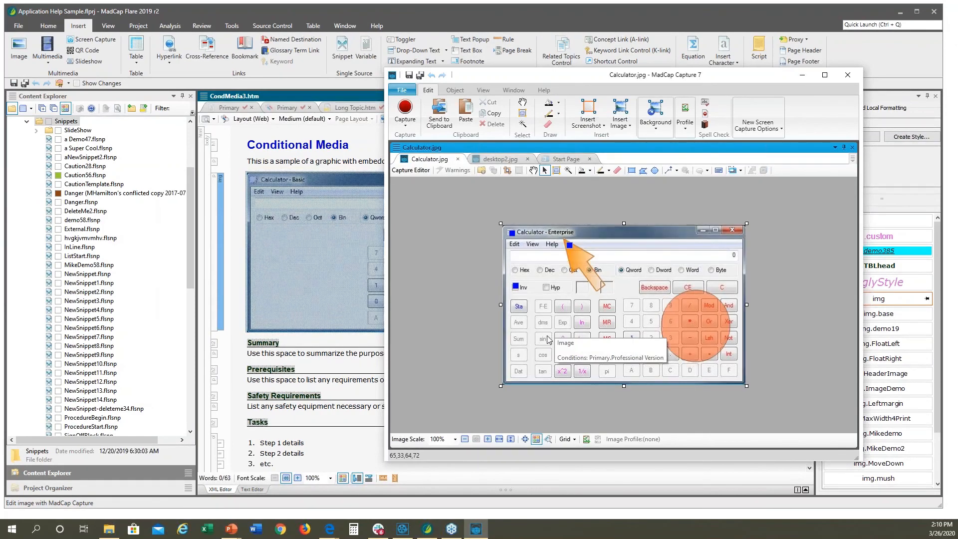
{"action": "left_click_drag", "start_coordinate": [574, 322], "coordinate": [459, 351]}
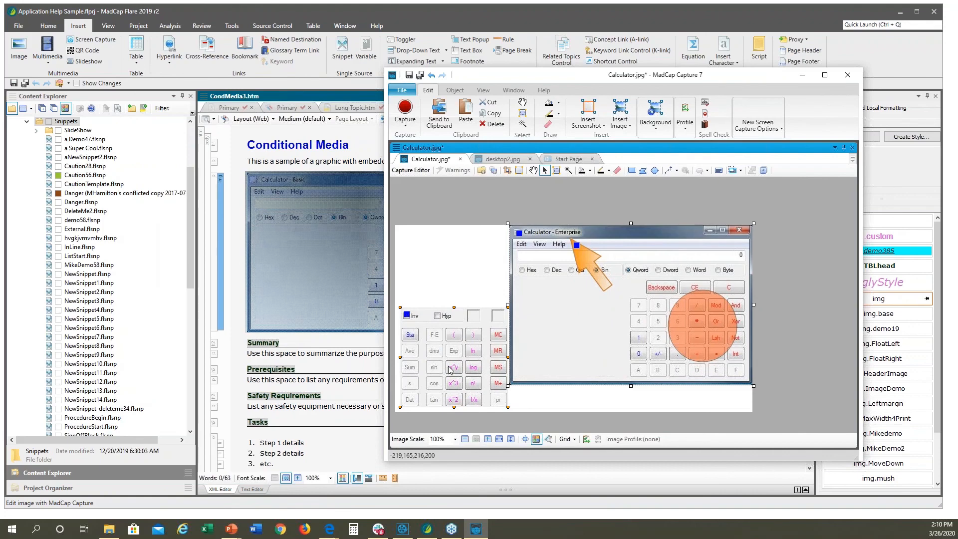
{"action": "left_click", "coordinate": [576, 272]}
{"action": "left_click_drag", "start_coordinate": [576, 271], "coordinate": [452, 284]}
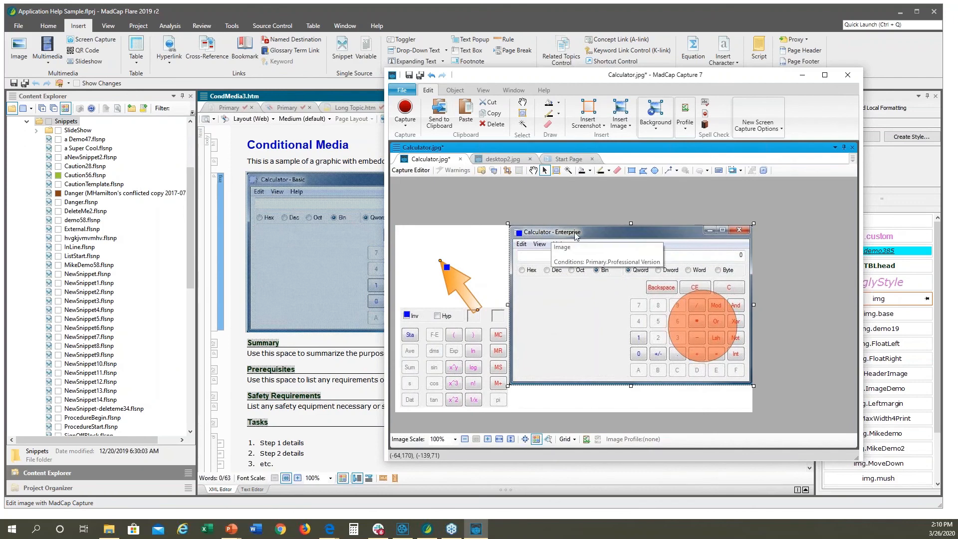
{"action": "left_click_drag", "start_coordinate": [569, 234], "coordinate": [439, 226]}
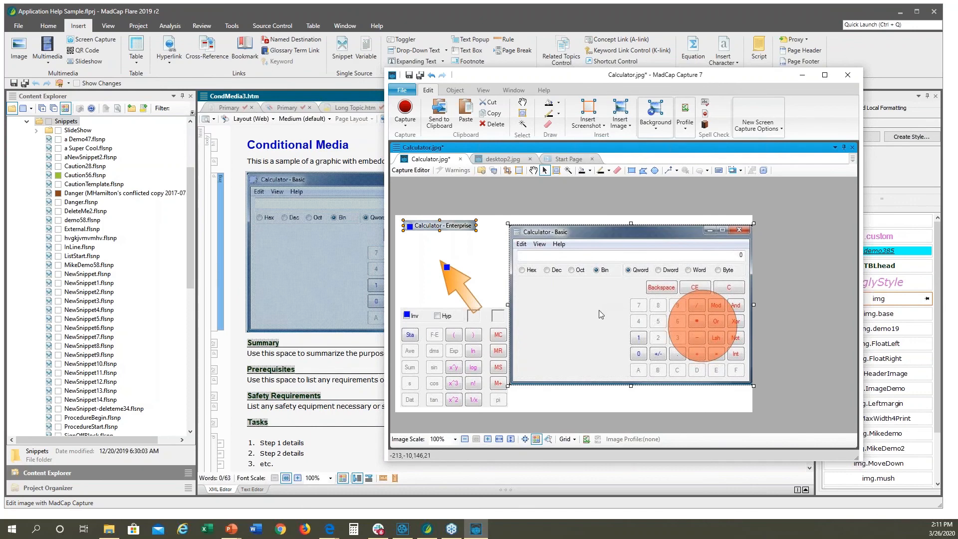
Move the scientific keypad, Enterprise title and orange arrow back onto their places in the calculator image.
{"action": "left_click_drag", "start_coordinate": [449, 354], "coordinate": [552, 319]}
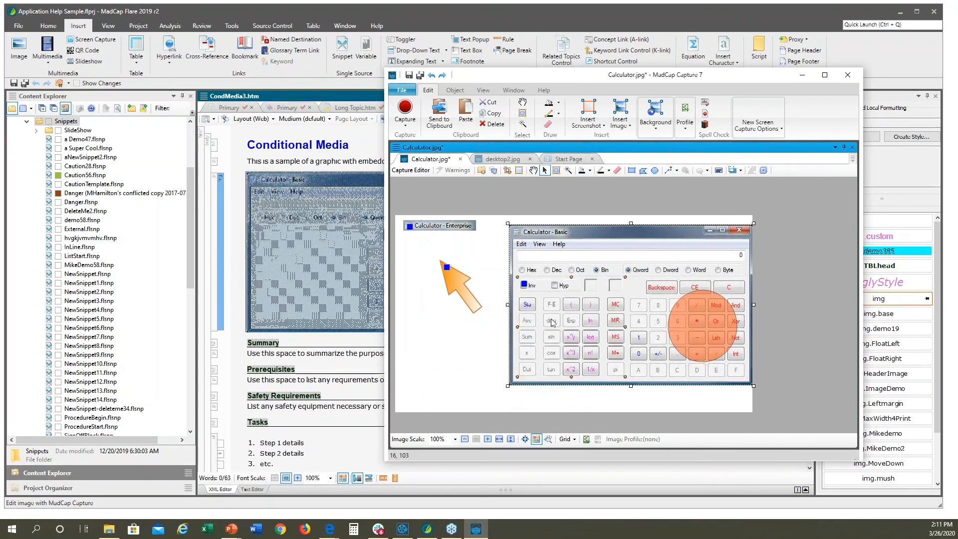
{"action": "left_click_drag", "start_coordinate": [453, 228], "coordinate": [563, 236]}
{"action": "left_click_drag", "start_coordinate": [453, 285], "coordinate": [580, 266]}
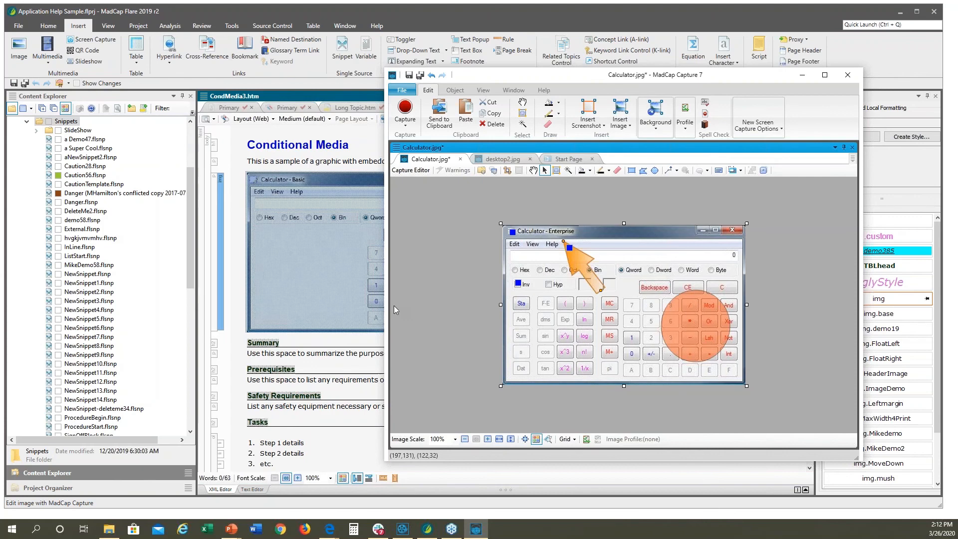
View desktop2.jpg once more, return to Calculator.jpg, and minimize Capture.
{"action": "left_click", "coordinate": [502, 158]}
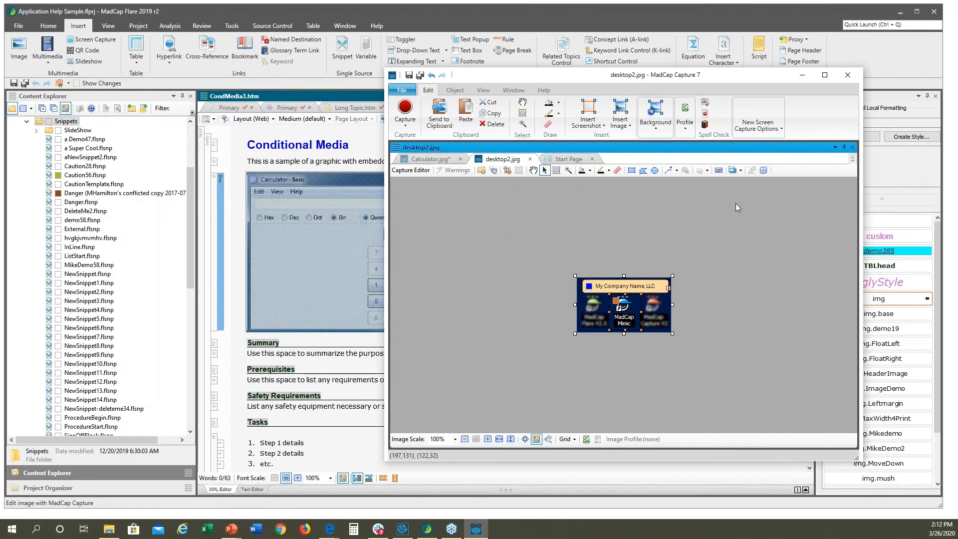
{"action": "left_click", "coordinate": [430, 158]}
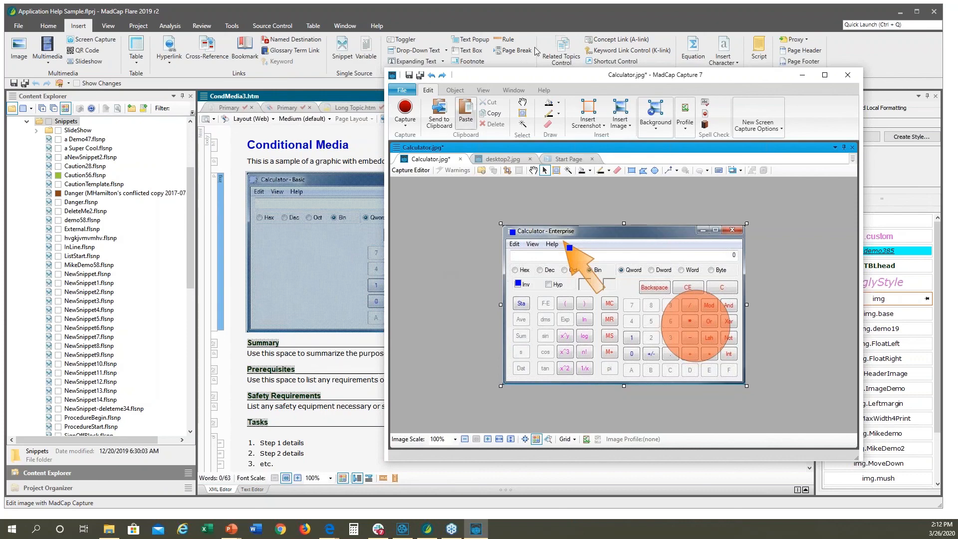
{"action": "left_click", "coordinate": [805, 78]}
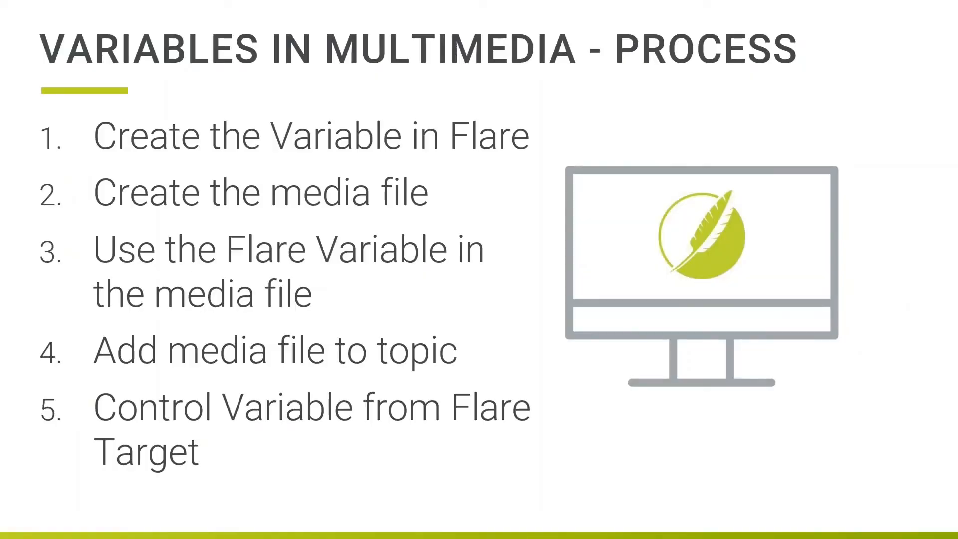
{"action": "left_click", "coordinate": [188, 266]}
{"action": "left_click", "coordinate": [188, 266]}
{"action": "left_click", "coordinate": [188, 265]}
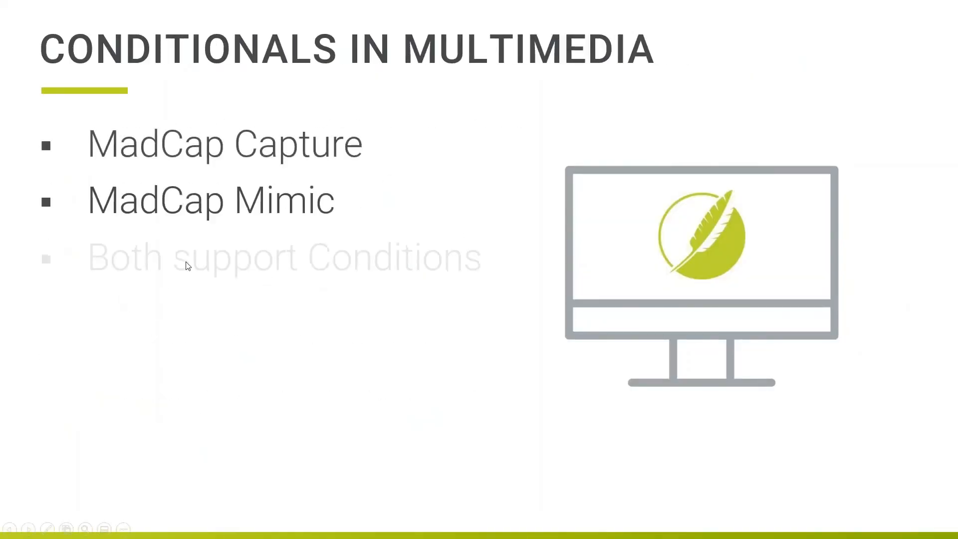
{"action": "left_click", "coordinate": [188, 266]}
{"action": "left_click", "coordinate": [188, 266]}
{"action": "left_click", "coordinate": [188, 266]}
{"action": "left_click", "coordinate": [187, 266]}
{"action": "left_click", "coordinate": [188, 266]}
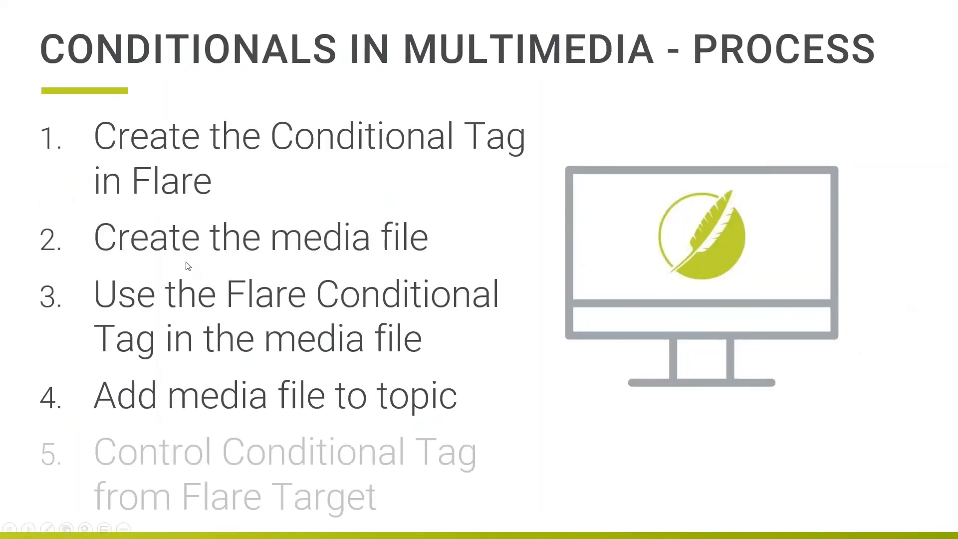
{"action": "left_click", "coordinate": [188, 266]}
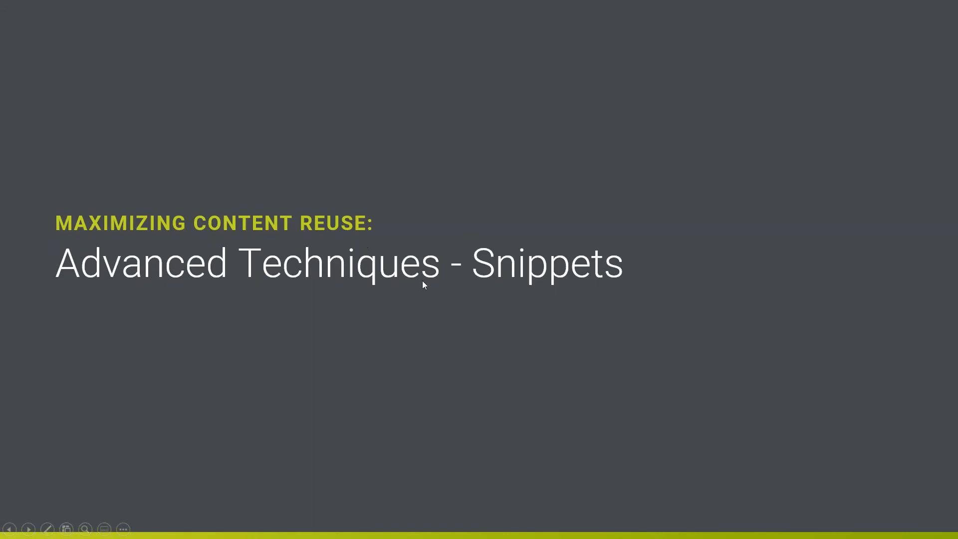
{"action": "left_click", "coordinate": [346, 343]}
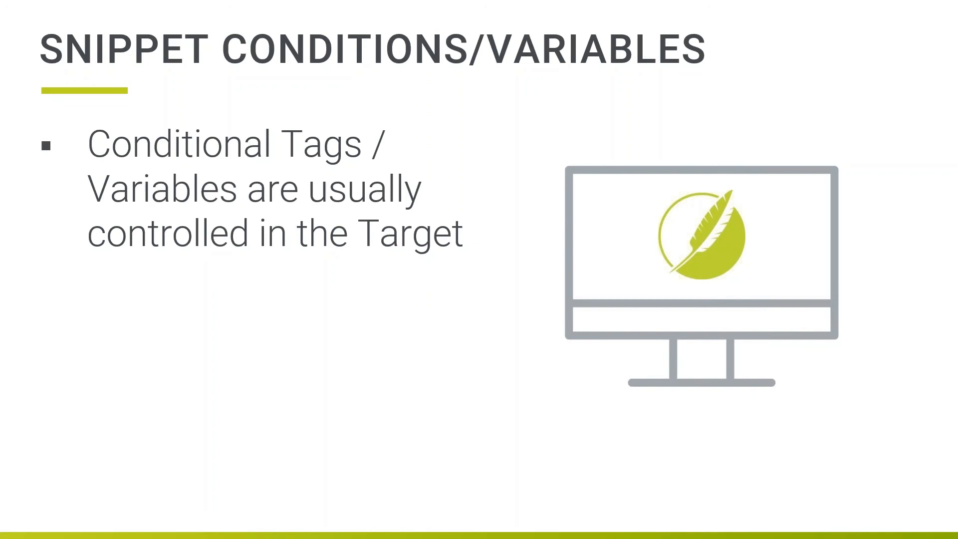
{"action": "left_click", "coordinate": [299, 358]}
{"action": "left_click", "coordinate": [300, 358]}
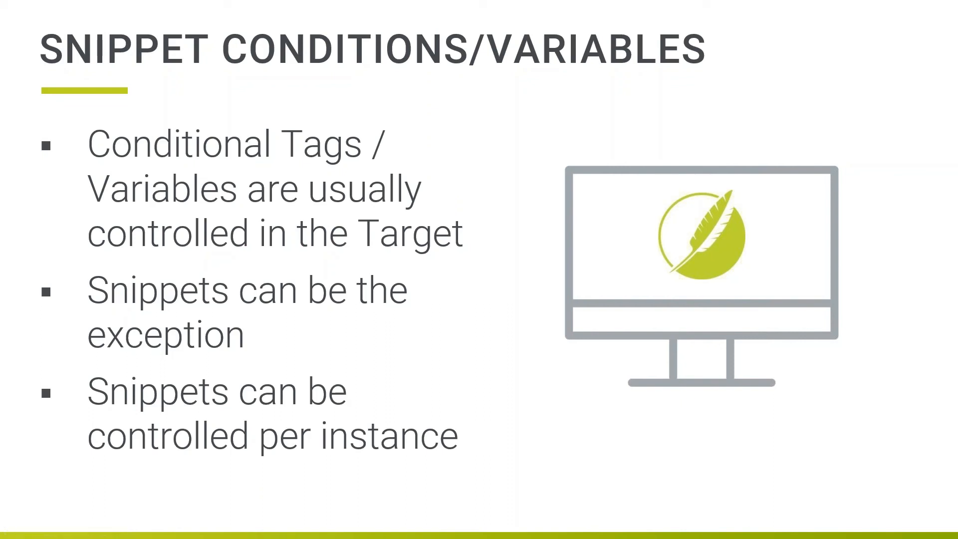
Switch to MadCap Flare, collapse the Snippets folder in the project content, and open the Kitchen Procedures.htm topic.
{"action": "key", "text": "alt+Tab"}
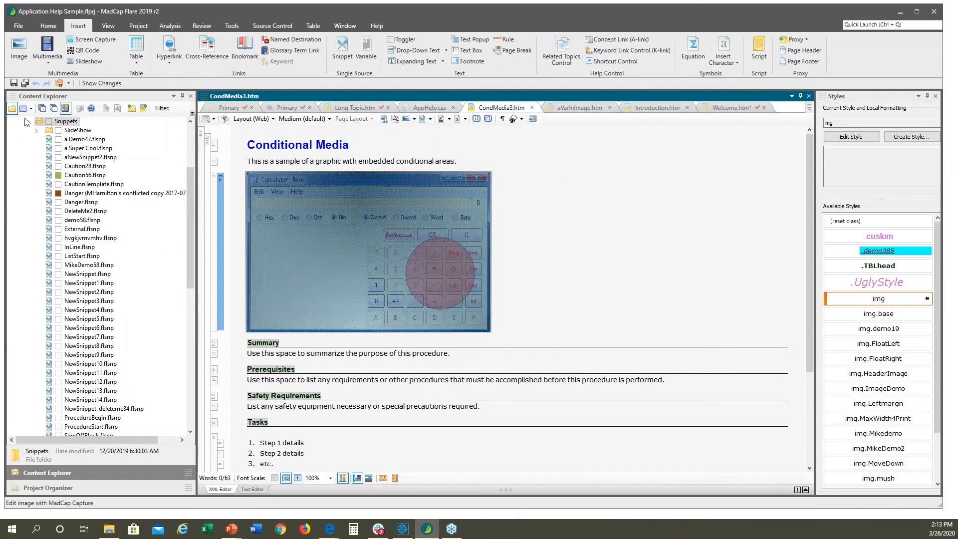
{"action": "left_click", "coordinate": [27, 122]}
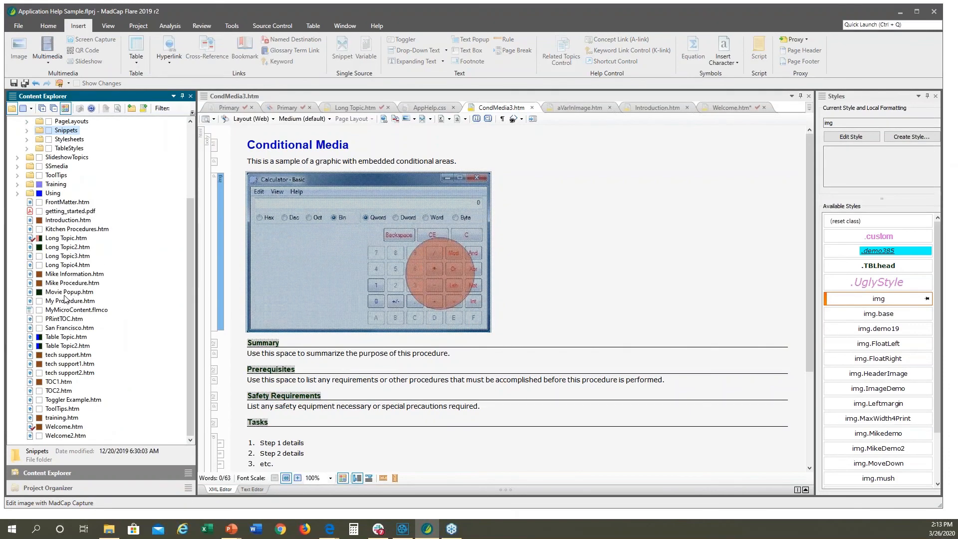
{"action": "double_click", "coordinate": [67, 230]}
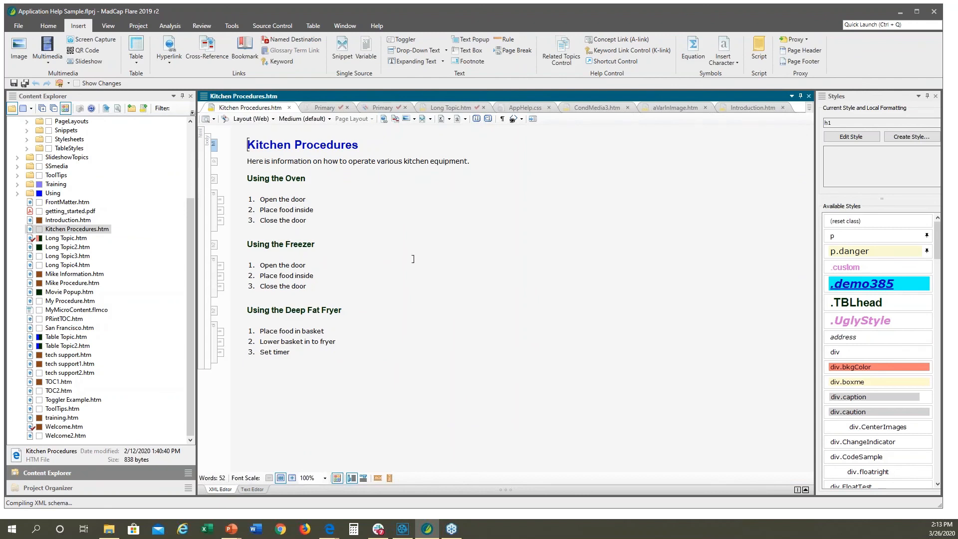
Insert the "DANGER: Never touch hot cold surfaces." snippet on a new line below the Using the Oven heading.
{"action": "left_click", "coordinate": [309, 179]}
{"action": "key", "text": "Return"}
{"action": "type", "text": "dang"}
{"action": "key", "text": "Return"}
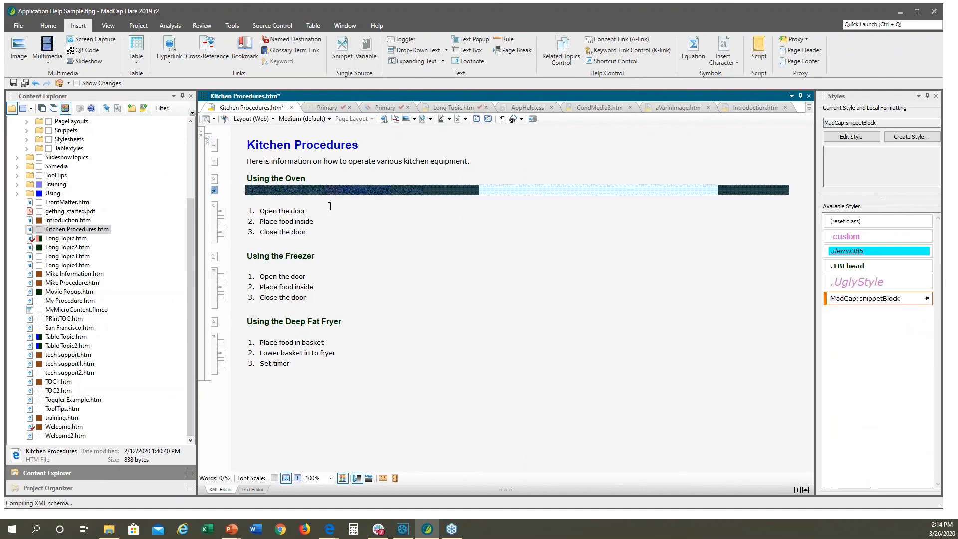
Insert the same hot/cold DANGER snippet on a new line below the Using the Freezer heading.
{"action": "left_click", "coordinate": [328, 256]}
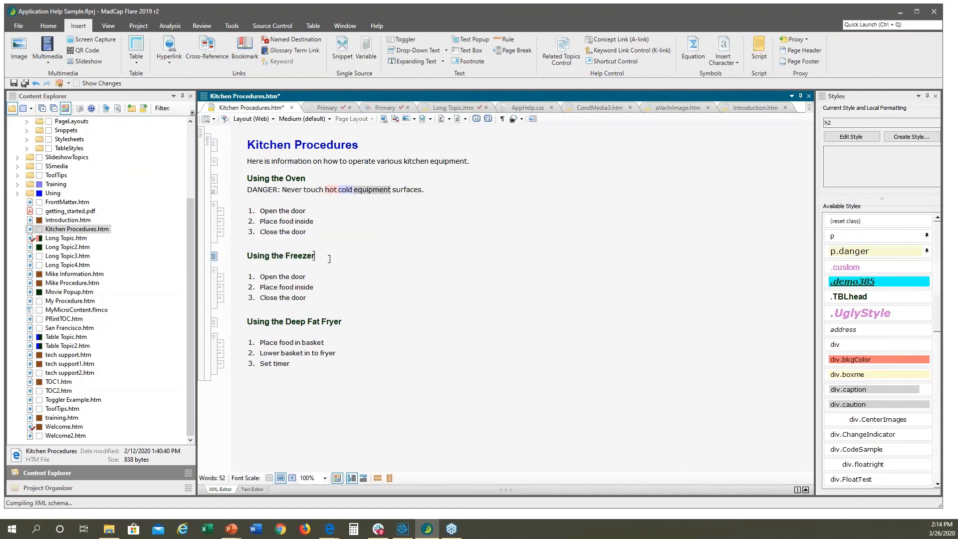
{"action": "key", "text": "Return"}
{"action": "type", "text": "dang"}
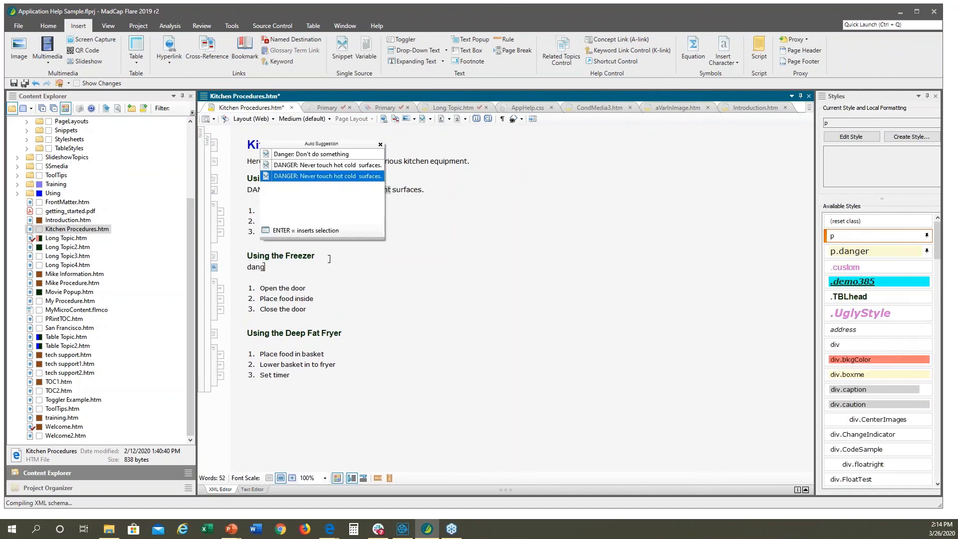
{"action": "key", "text": "Return"}
{"action": "left_click", "coordinate": [310, 298]}
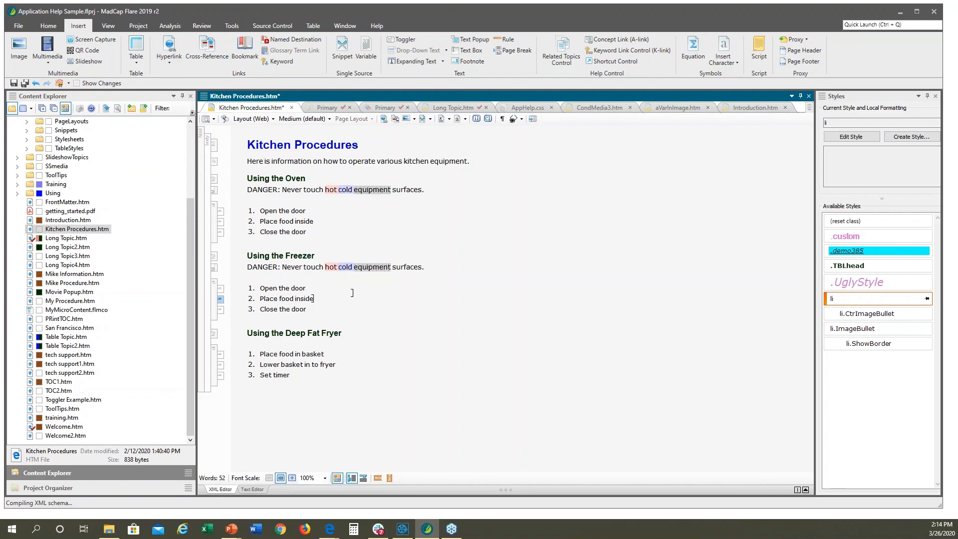
{"action": "left_click_drag", "start_coordinate": [279, 178], "coordinate": [298, 183]}
{"action": "left_click_drag", "start_coordinate": [279, 256], "coordinate": [311, 256]}
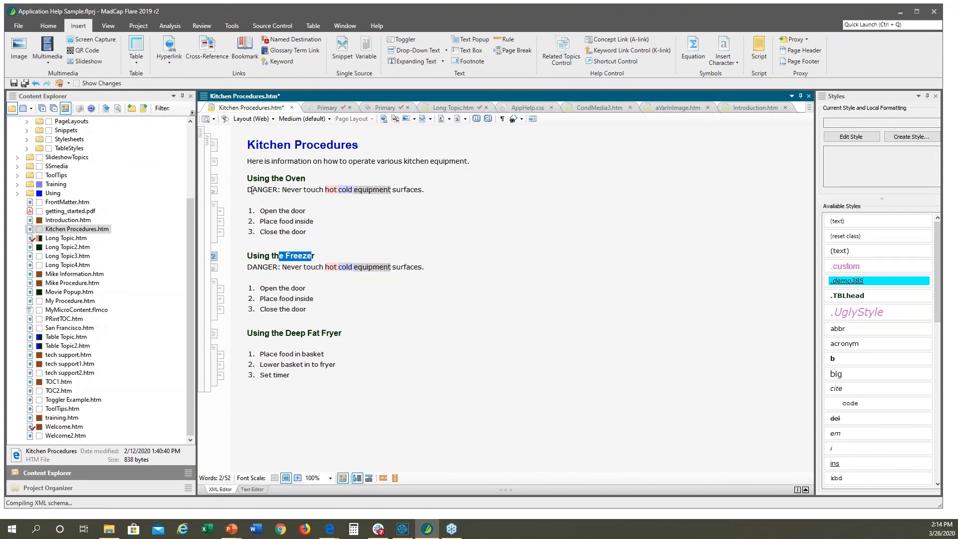
{"action": "left_click", "coordinate": [282, 192]}
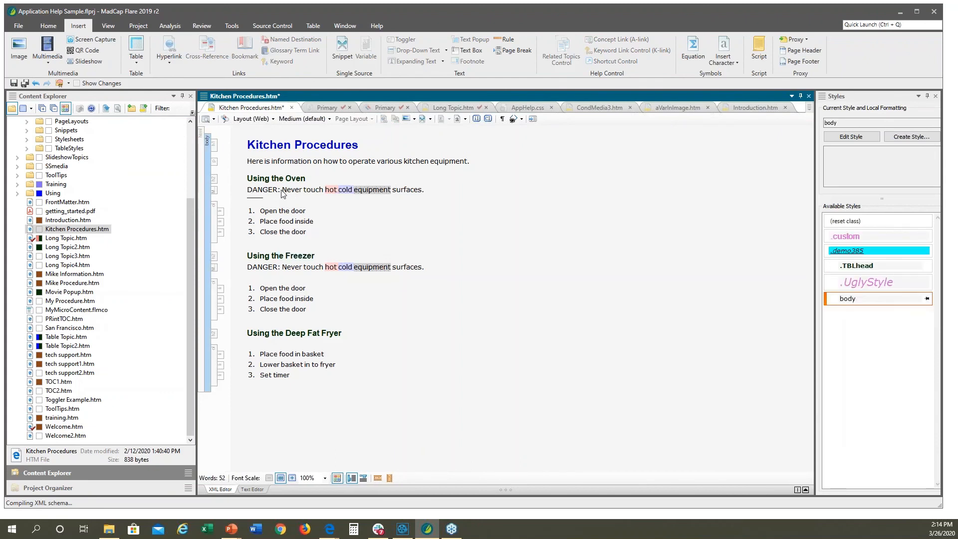
Set the snippet conditions of the Using the Oven danger snippet to exclude the Hot tag from the SnippetConditions set.
{"action": "right_click", "coordinate": [214, 195]}
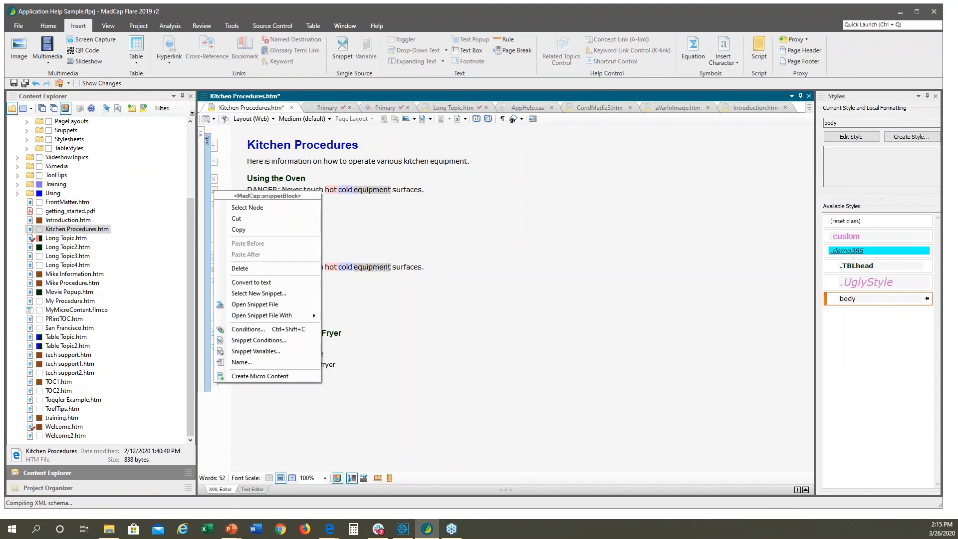
{"action": "left_click", "coordinate": [256, 341]}
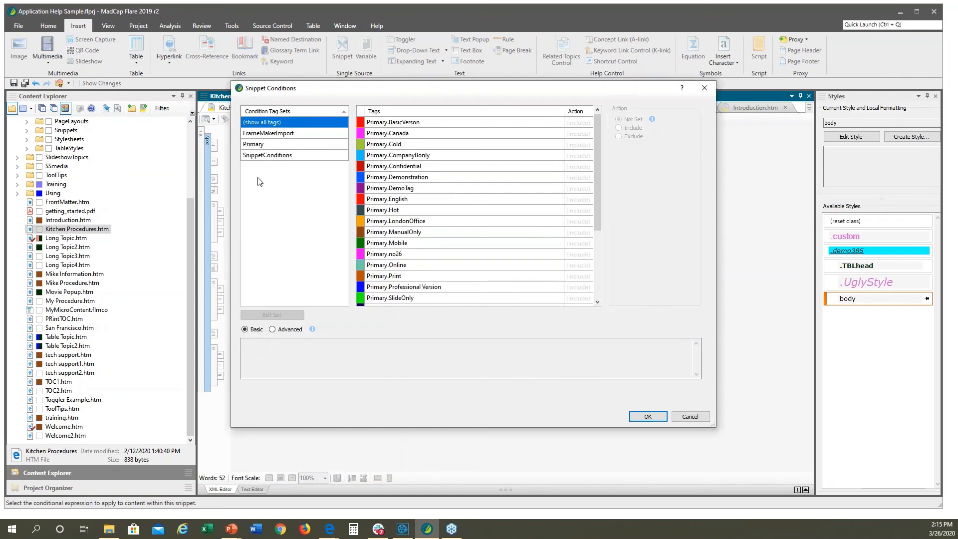
{"action": "left_click", "coordinate": [267, 156]}
{"action": "left_click_drag", "start_coordinate": [443, 95], "coordinate": [611, 90]}
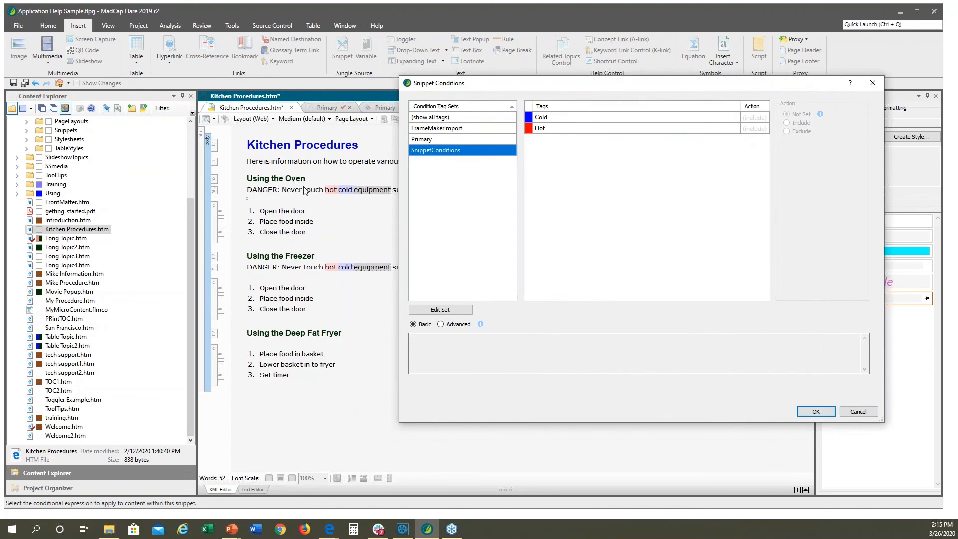
{"action": "left_click", "coordinate": [631, 129]}
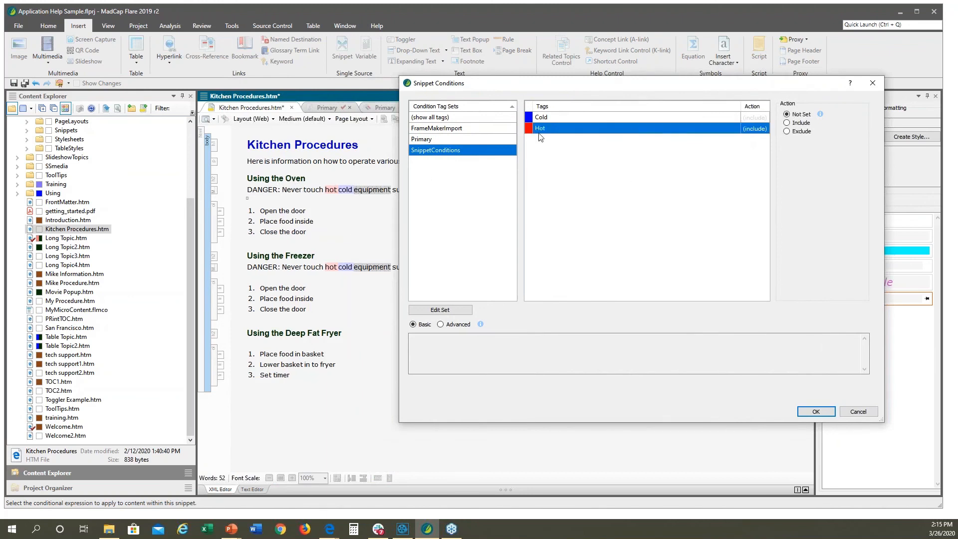
{"action": "left_click", "coordinate": [786, 131]}
{"action": "left_click", "coordinate": [815, 412]}
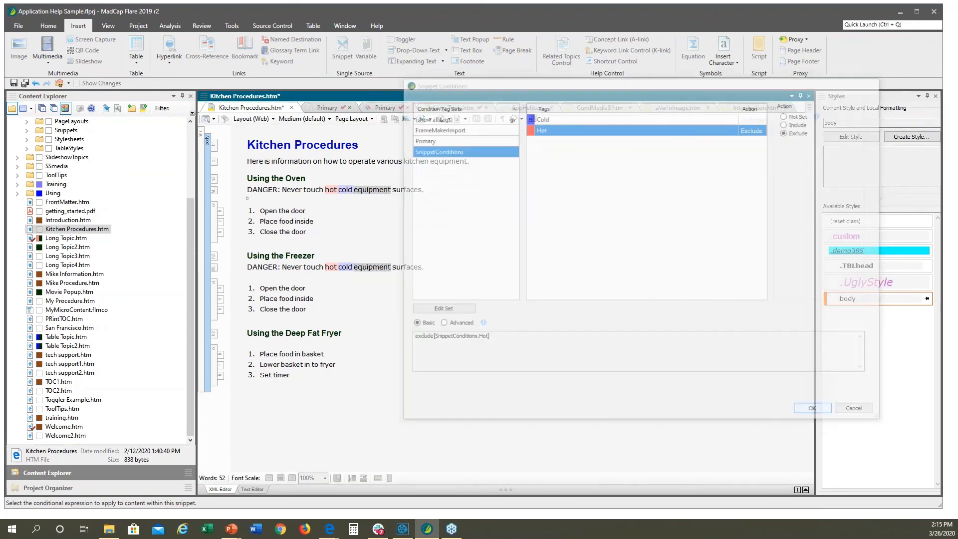
Set the snippet conditions of the Using the Freezer danger snippet to exclude the Hot tag from the SnippetConditions set.
{"action": "left_click", "coordinate": [339, 256]}
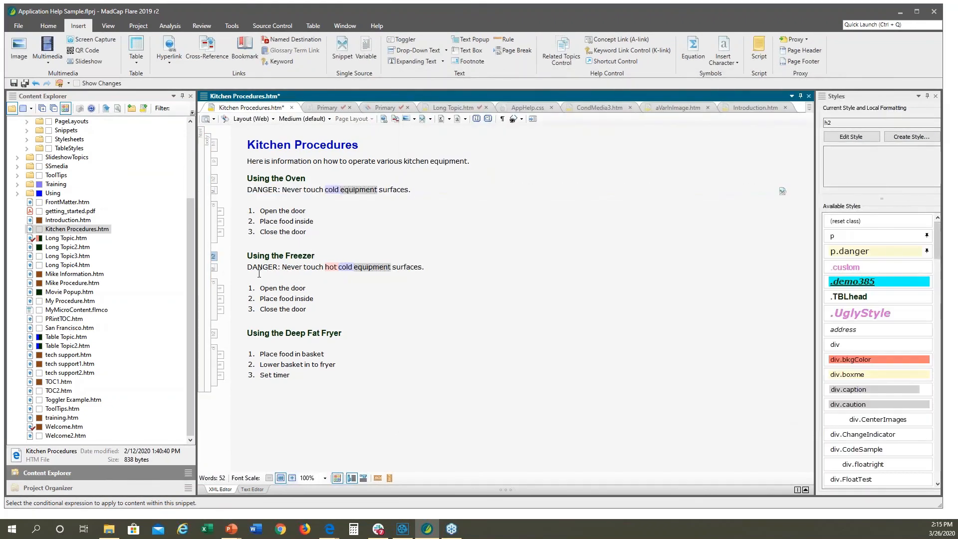
{"action": "right_click", "coordinate": [213, 269]}
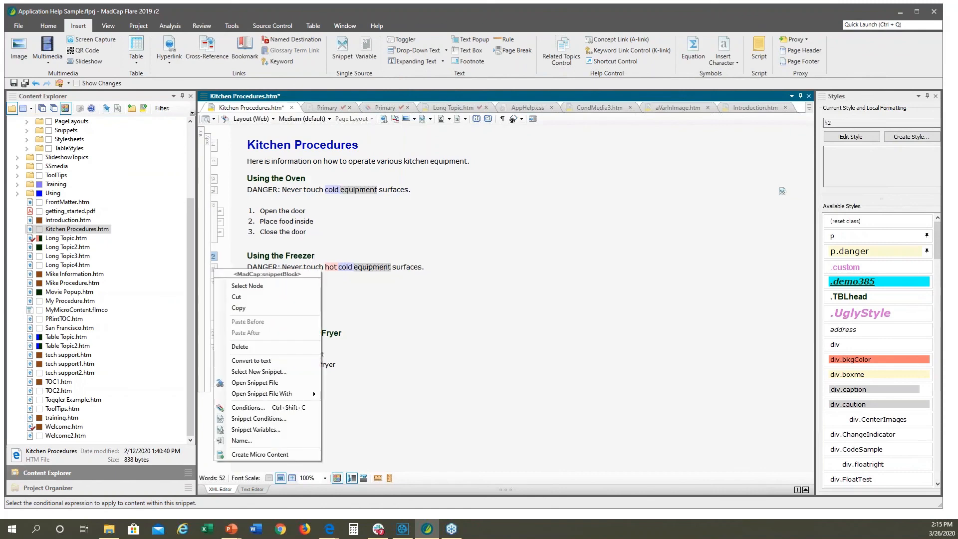
{"action": "left_click", "coordinate": [245, 418]}
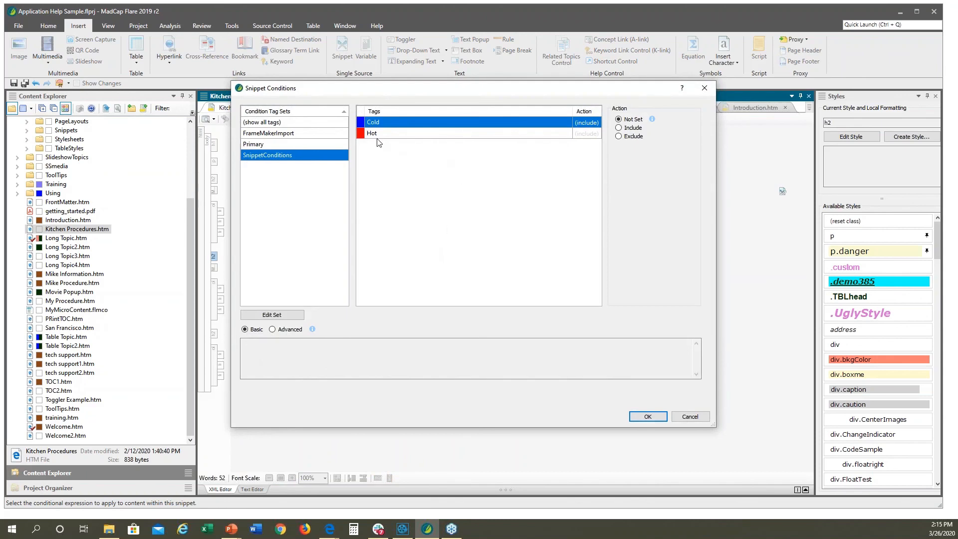
{"action": "left_click_drag", "start_coordinate": [407, 90], "coordinate": [570, 89]}
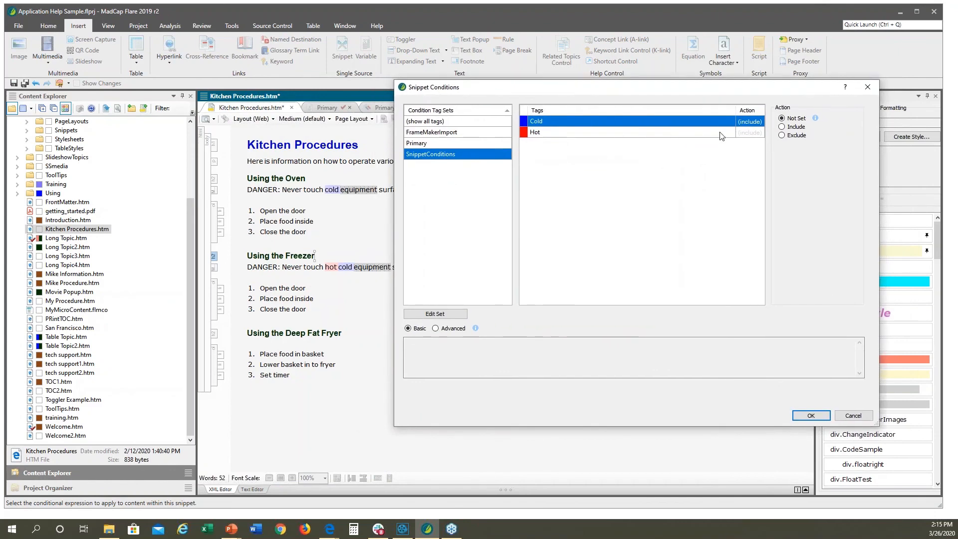
{"action": "left_click", "coordinate": [686, 132]}
{"action": "left_click", "coordinate": [782, 135]}
{"action": "left_click", "coordinate": [808, 416]}
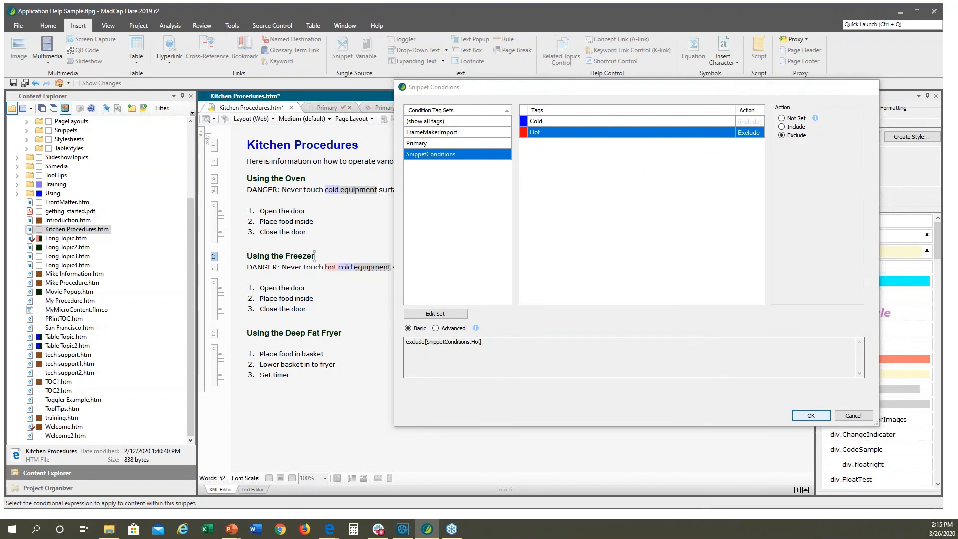
Change the Using the Oven danger snippet's conditions so that Cold is excluded and Hot is not set.
{"action": "right_click", "coordinate": [213, 192]}
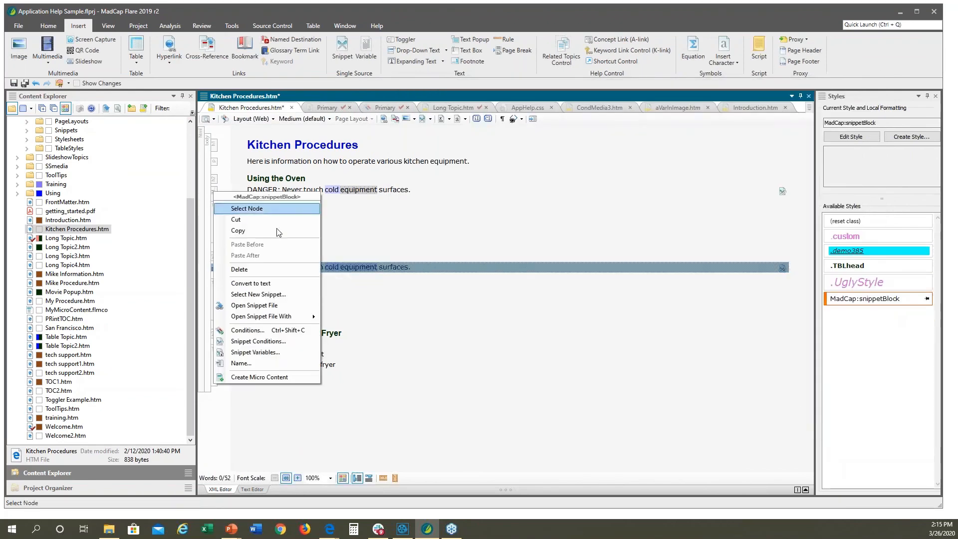
{"action": "left_click", "coordinate": [275, 341]}
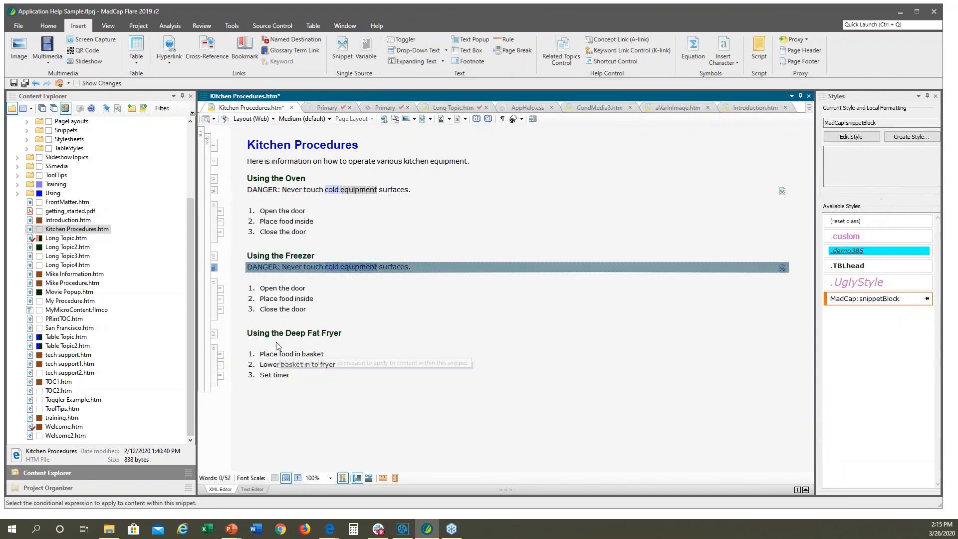
{"action": "left_click", "coordinate": [618, 136]}
{"action": "left_click", "coordinate": [533, 136]}
{"action": "left_click", "coordinate": [619, 120]}
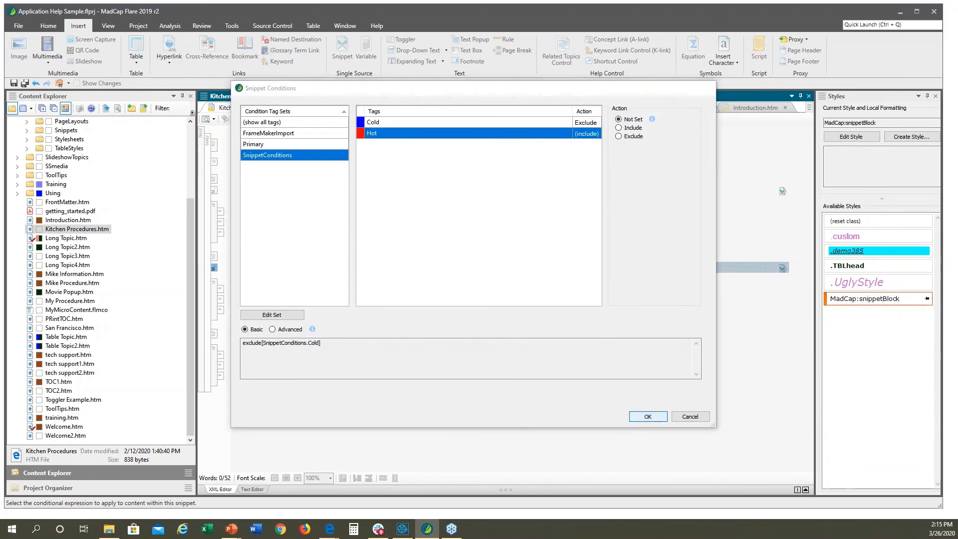
{"action": "key", "text": "Return"}
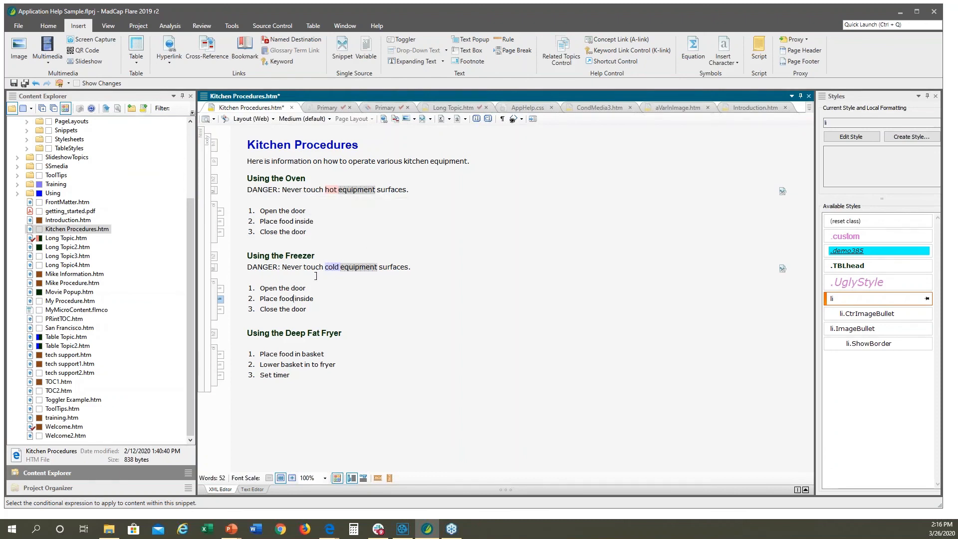
Open the danger snippet's source file, insert EVER after "Never", save it, and return to the Kitchen Procedures.htm topic.
{"action": "right_click", "coordinate": [316, 190]}
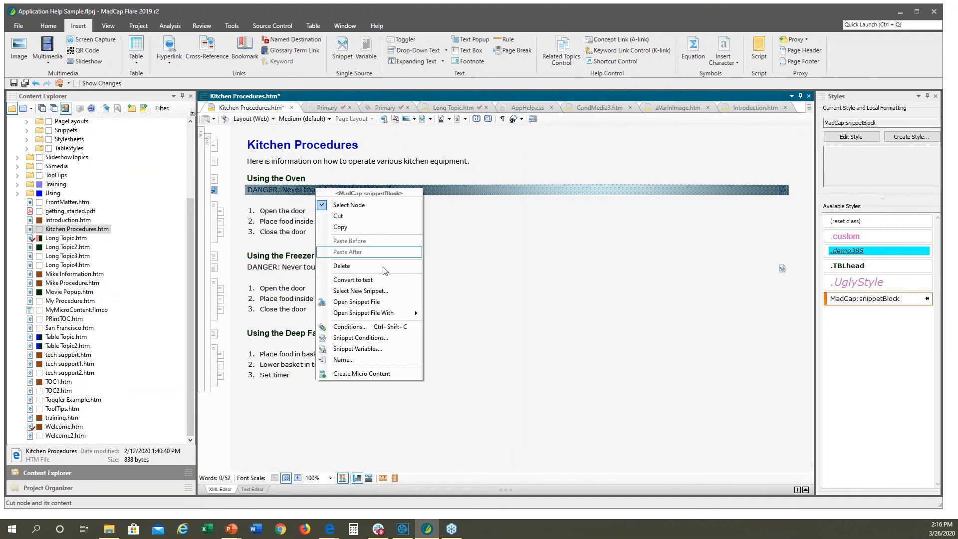
{"action": "mouse_move", "coordinate": [375, 313]}
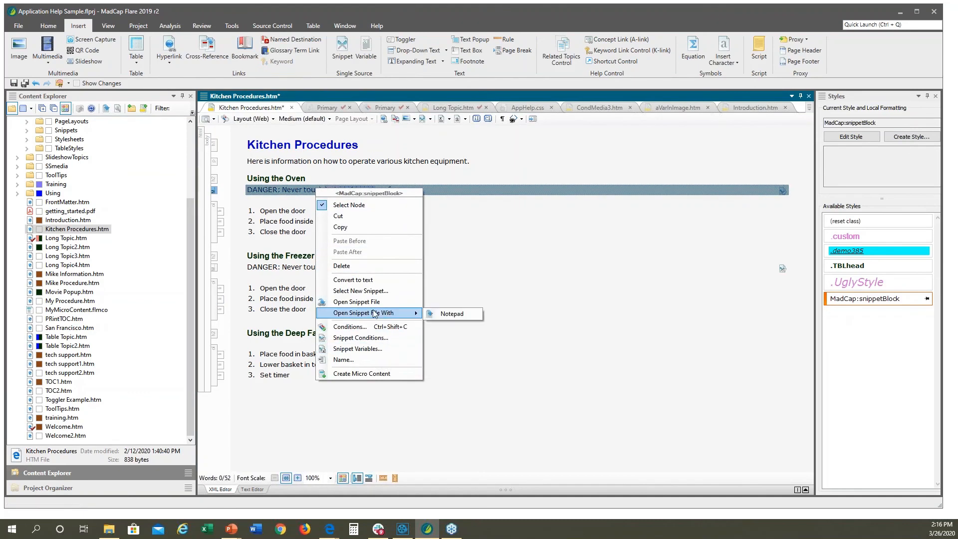
{"action": "left_click", "coordinate": [372, 301]}
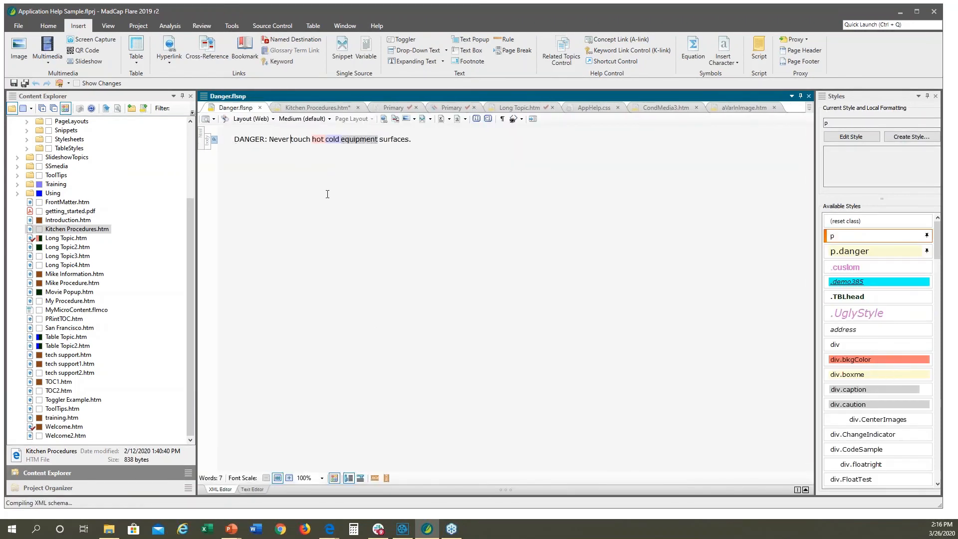
{"action": "type", "text": "EVER"}
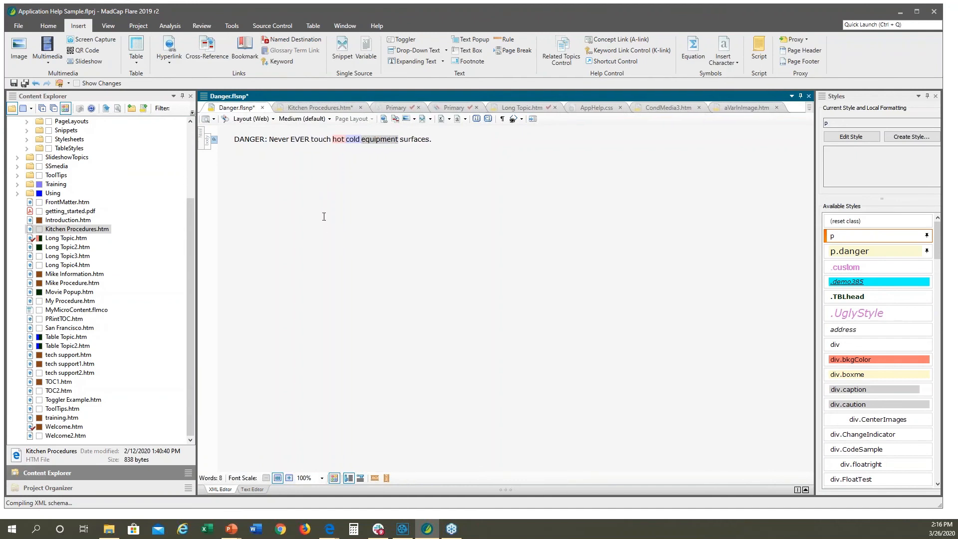
{"action": "left_click", "coordinate": [14, 84]}
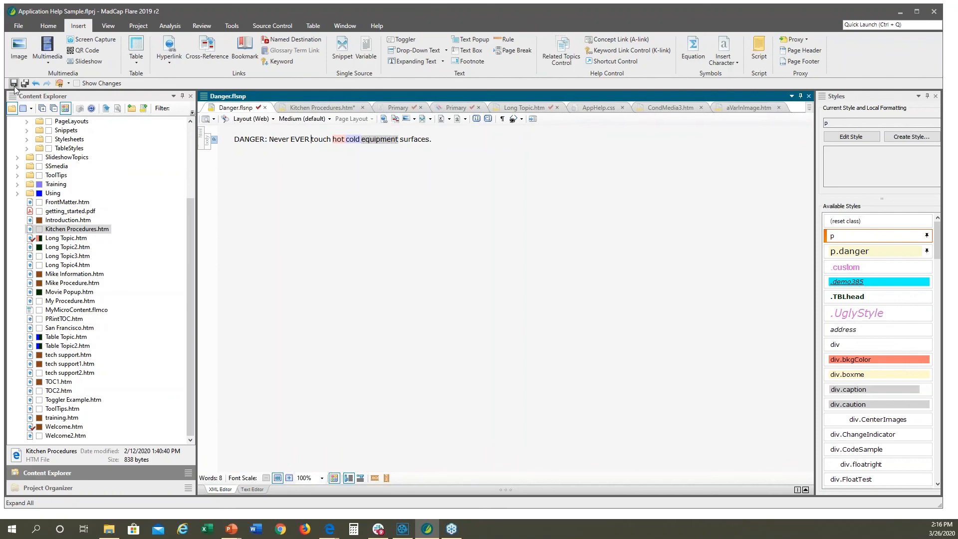
{"action": "left_click", "coordinate": [325, 109]}
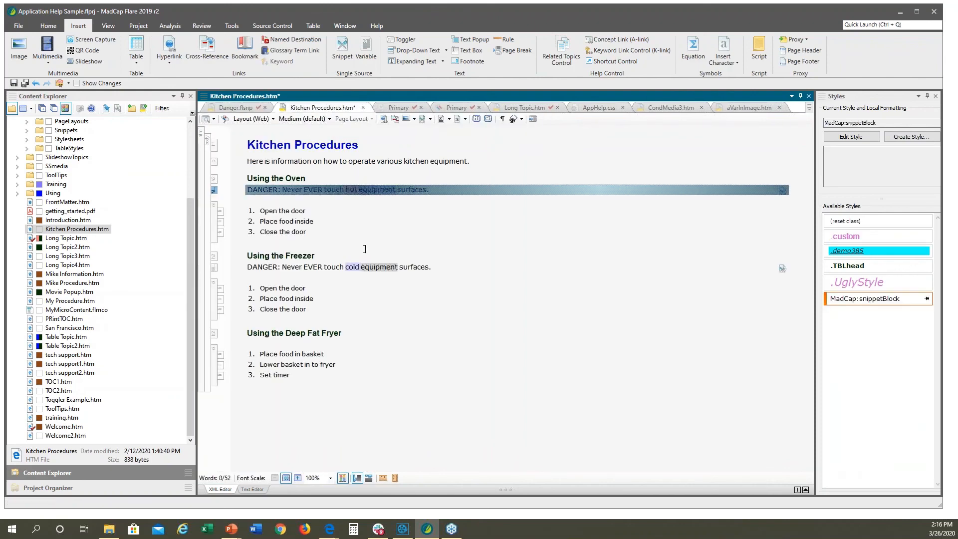
{"action": "left_click", "coordinate": [406, 258]}
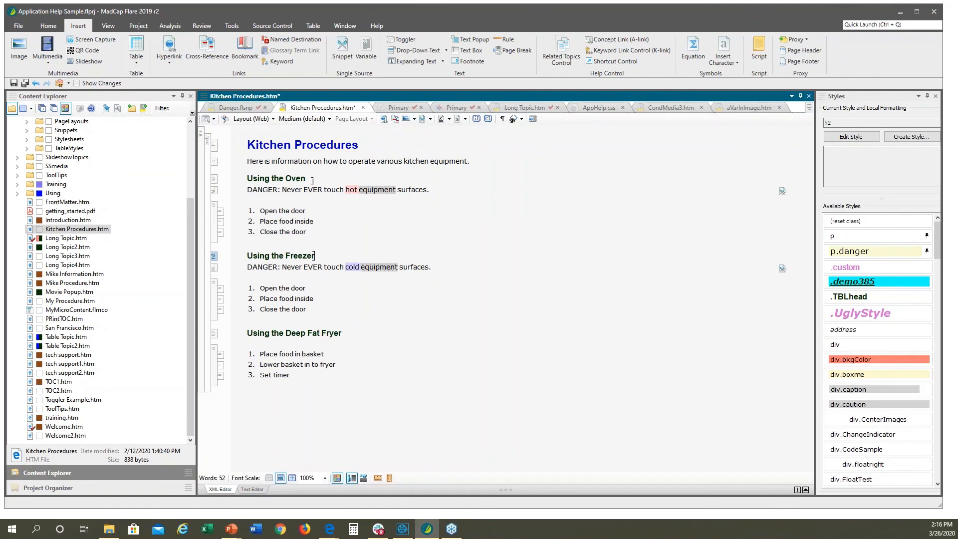